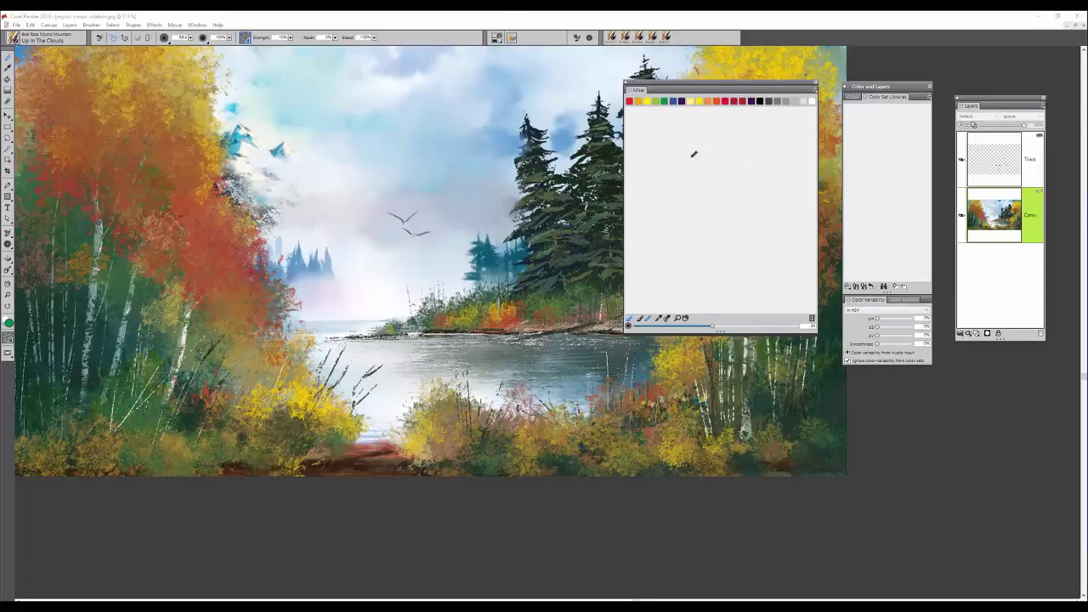
# Locate the color panels and make the floating Mixer panel narrower and shorter
pyautogui.click(196, 25)
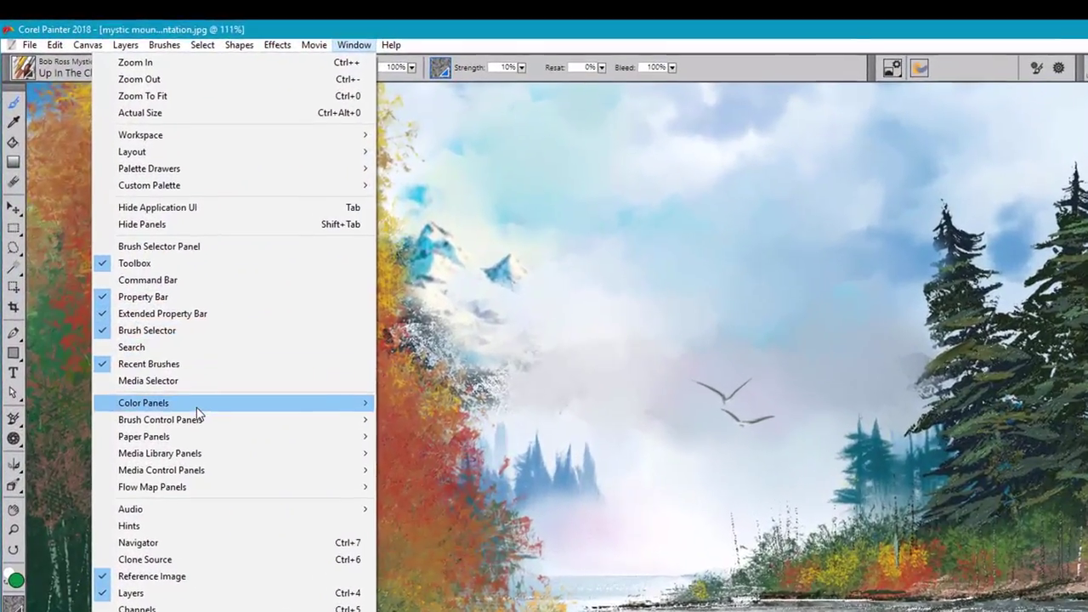
pyautogui.moveTo(196, 412)
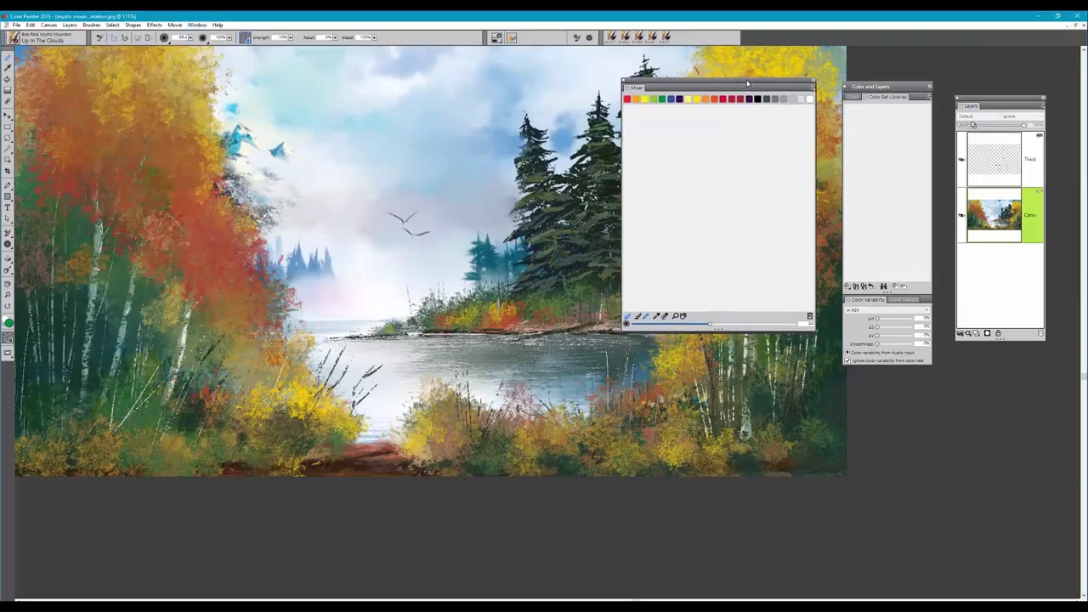
pyautogui.moveTo(747, 82); pyautogui.dragTo(746, 82)
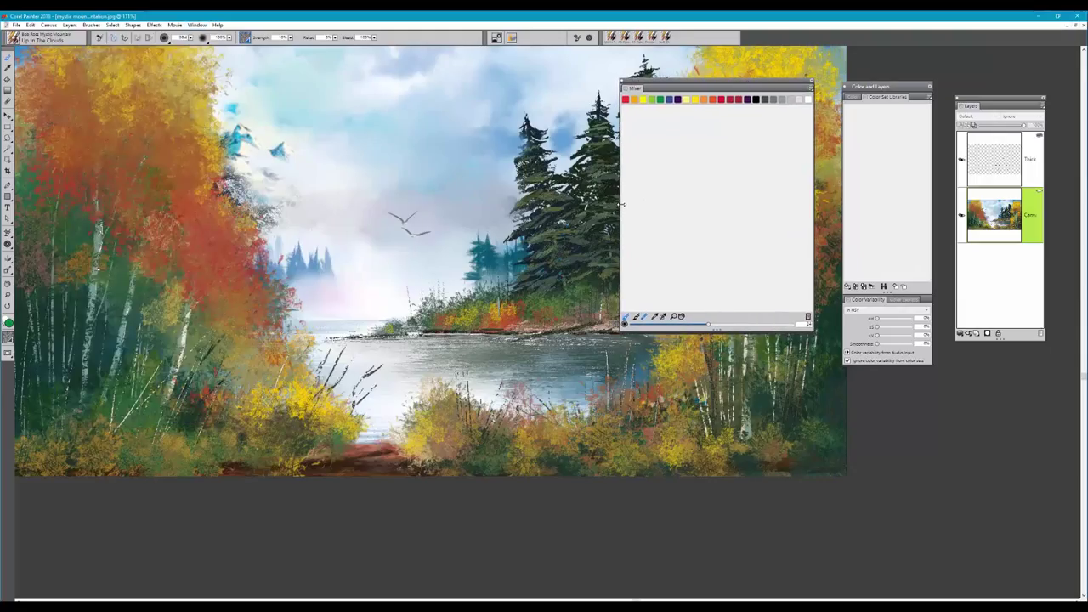
pyautogui.moveTo(622, 205); pyautogui.dragTo(650, 204)
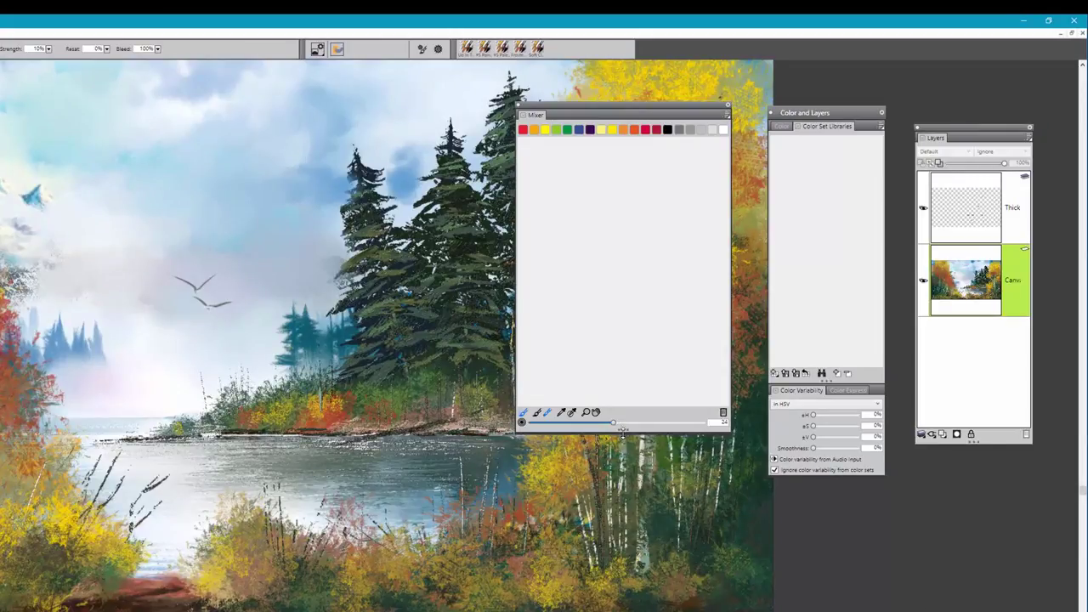
pyautogui.moveTo(618, 459); pyautogui.dragTo(633, 374)
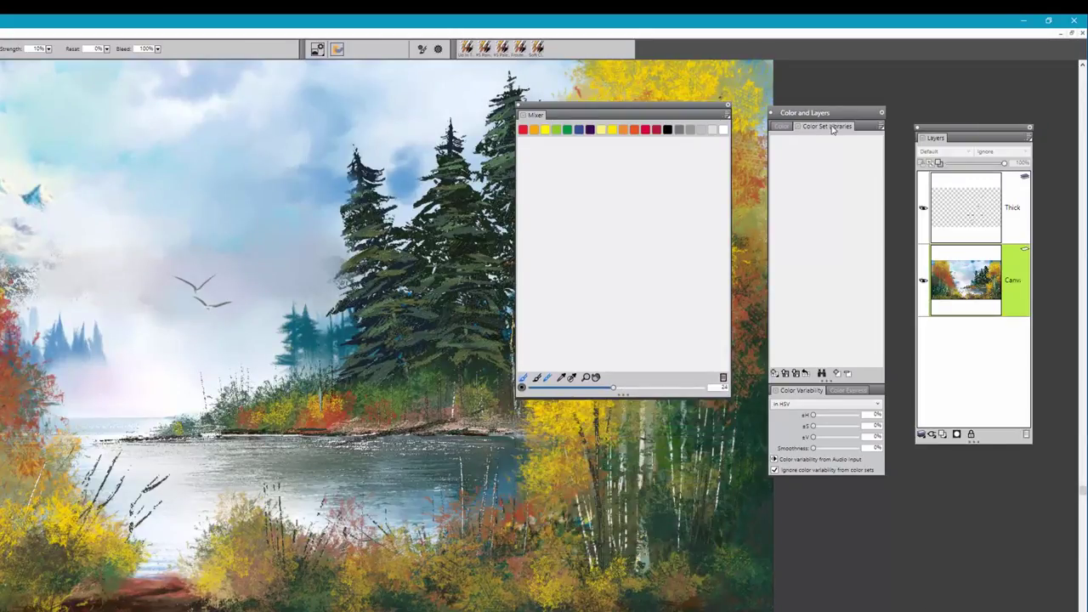
# Look at the color wheel, return to the Color Set Libraries and shift the Color and Layers palette slightly
pyautogui.click(784, 127)
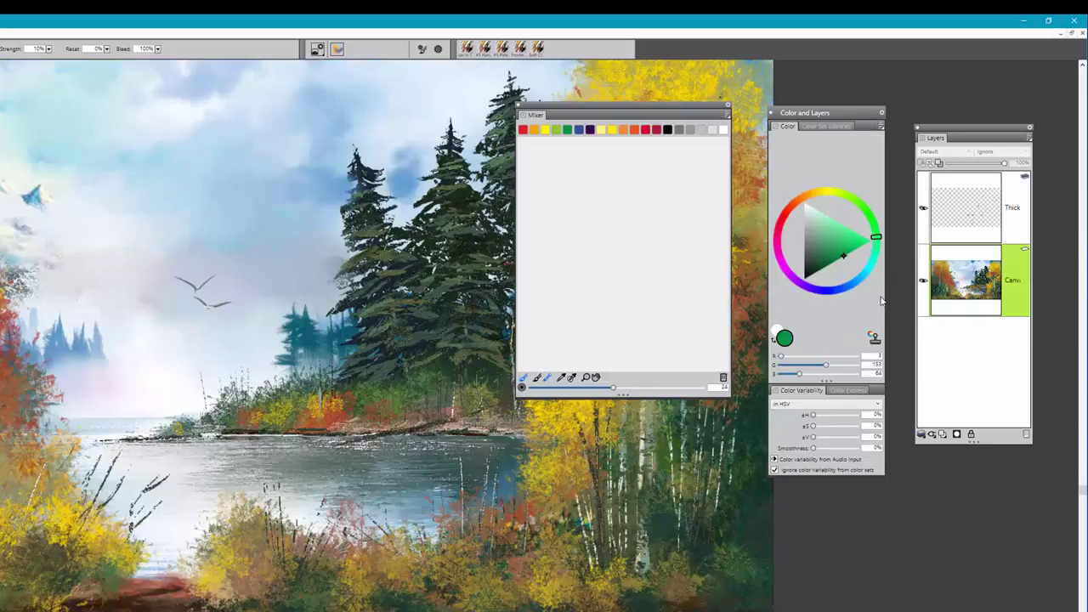
pyautogui.click(824, 127)
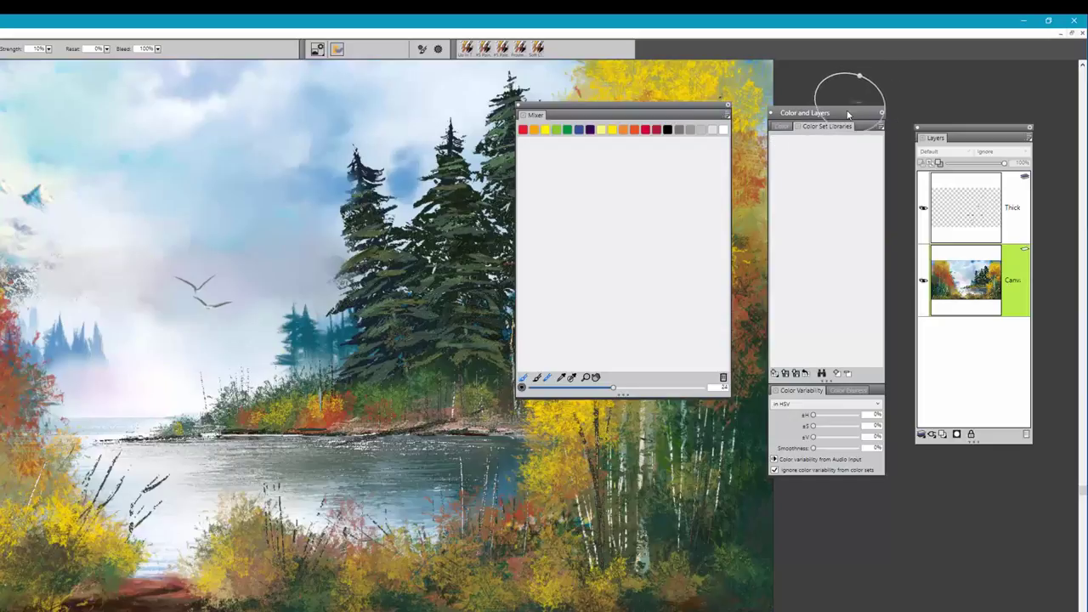
pyautogui.moveTo(850, 119); pyautogui.dragTo(854, 121)
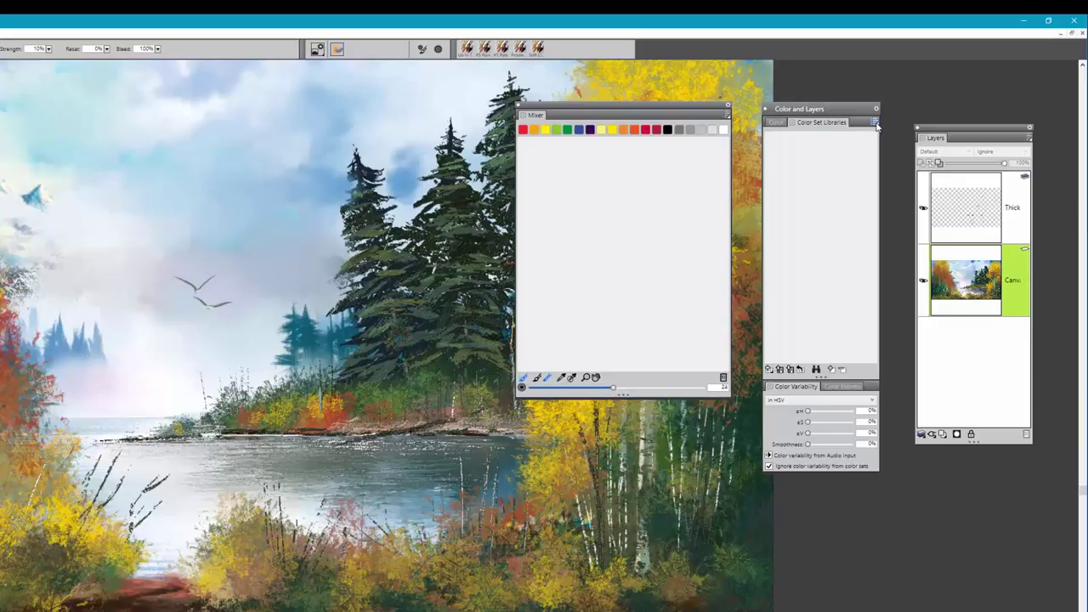
# Import the Mystic Mountain.colors color set from the Desktop and lengthen its list to show more colors
pyautogui.click(875, 124)
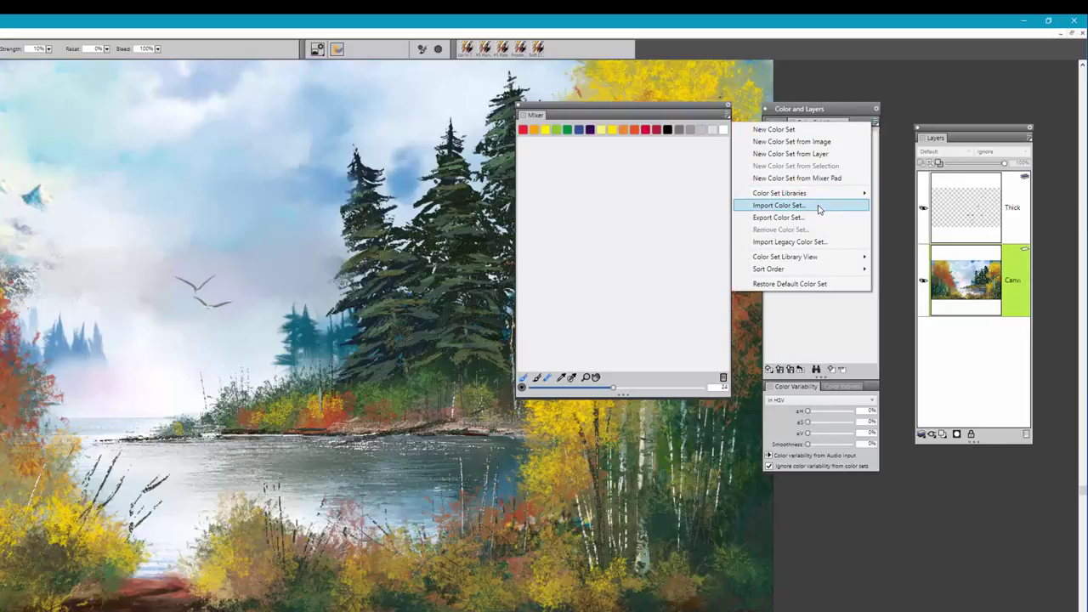
pyautogui.click(779, 205)
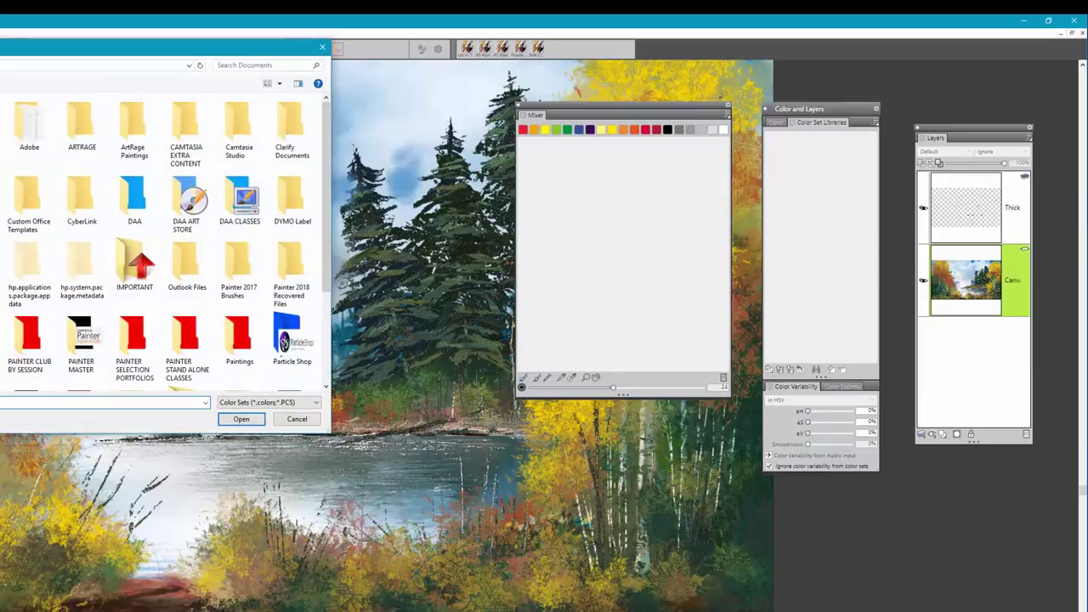
pyautogui.click(2, 128)
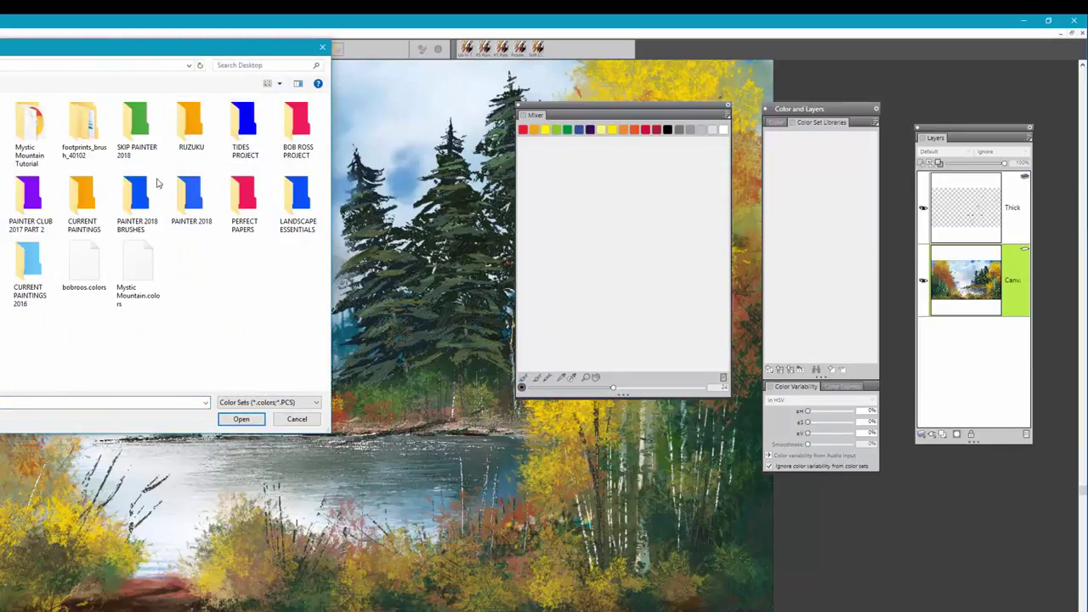
pyautogui.click(138, 265)
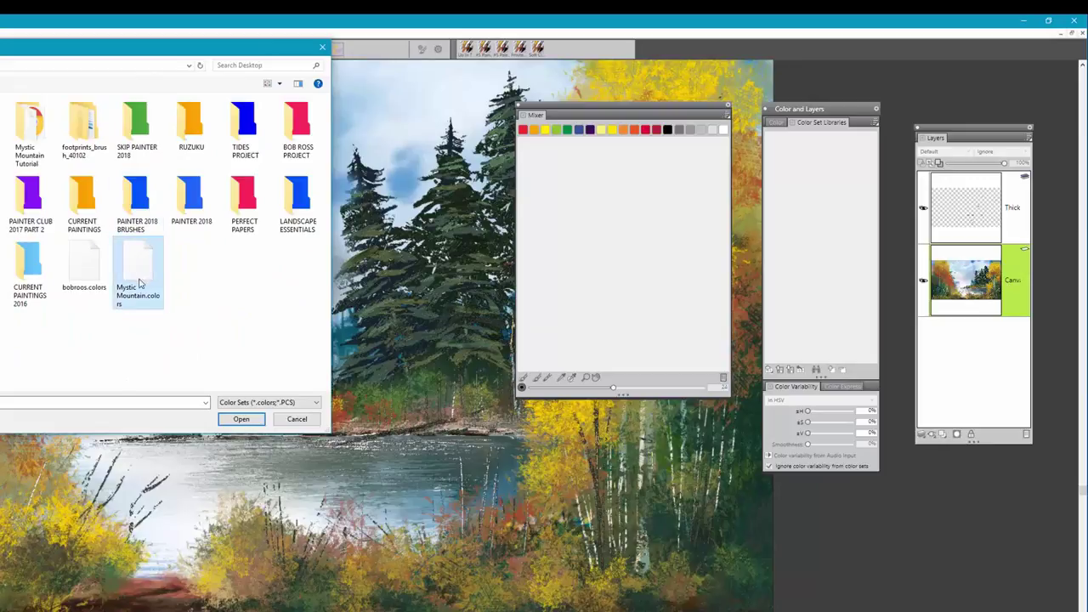
pyautogui.click(242, 419)
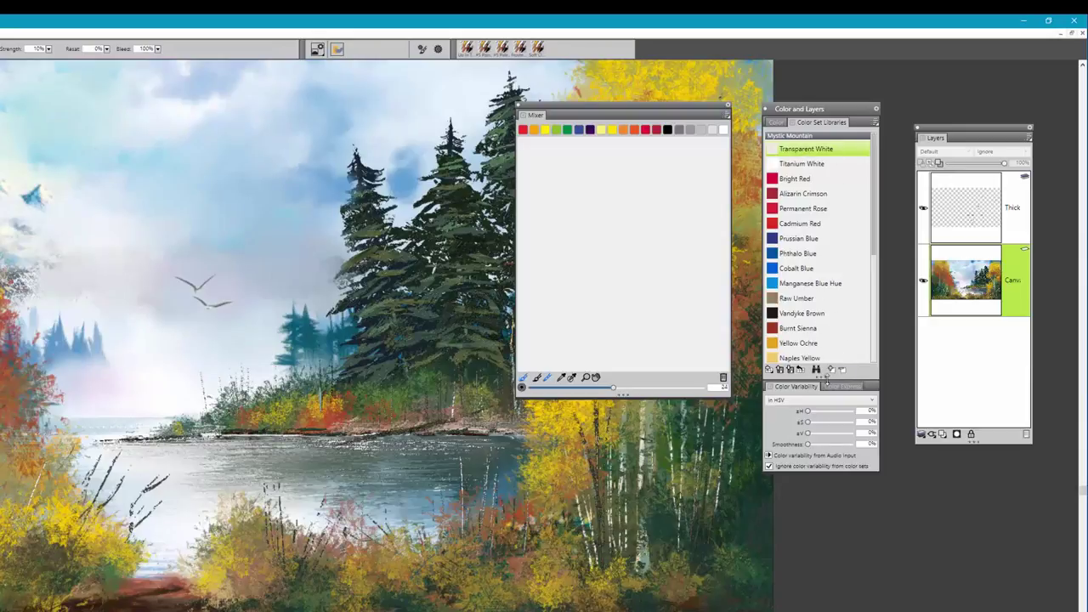
pyautogui.moveTo(820, 376); pyautogui.dragTo(821, 605)
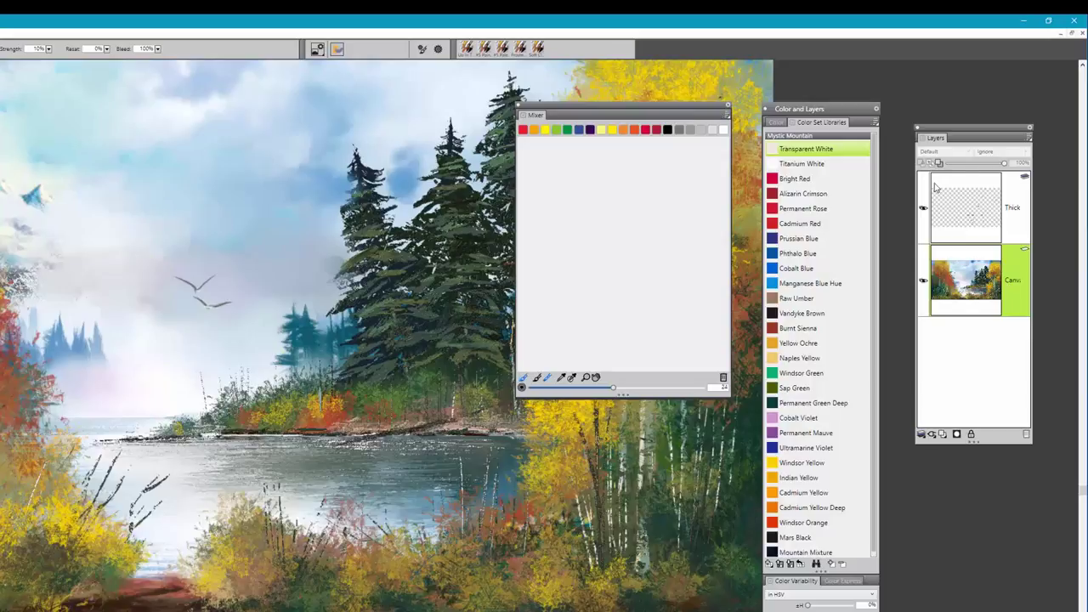
# Examine the view options for the color set library, including the List display and color renaming
pyautogui.click(875, 125)
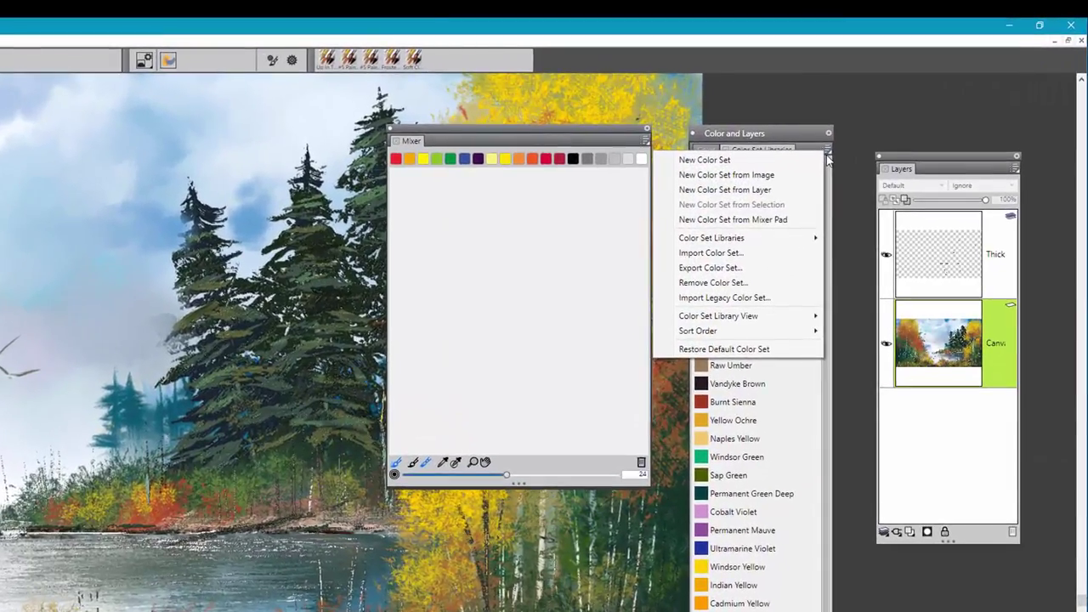
pyautogui.moveTo(775, 327)
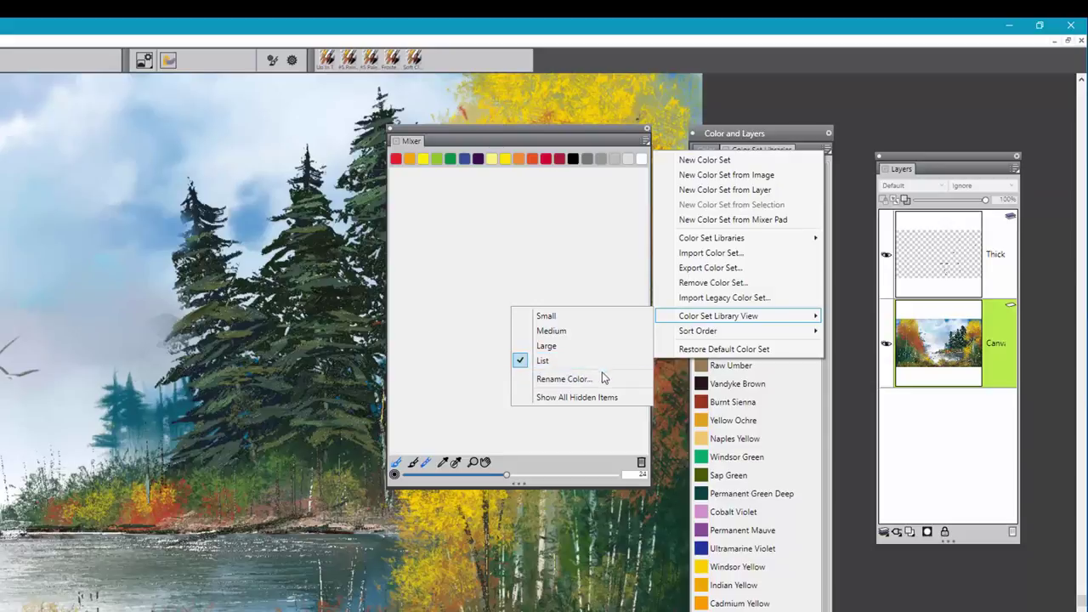
pyautogui.click(852, 330)
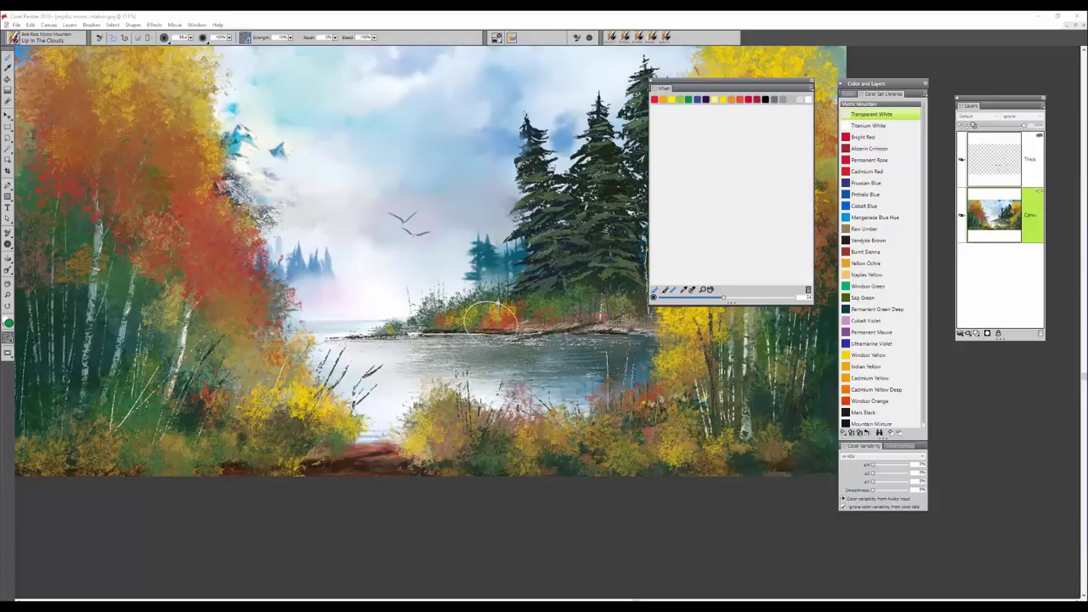
pyautogui.moveTo(526, 233)
pyautogui.mouseDown()
pyautogui.moveTo(541, 232)
pyautogui.moveTo(518, 248)
pyautogui.moveTo(542, 249)
pyautogui.mouseUp()
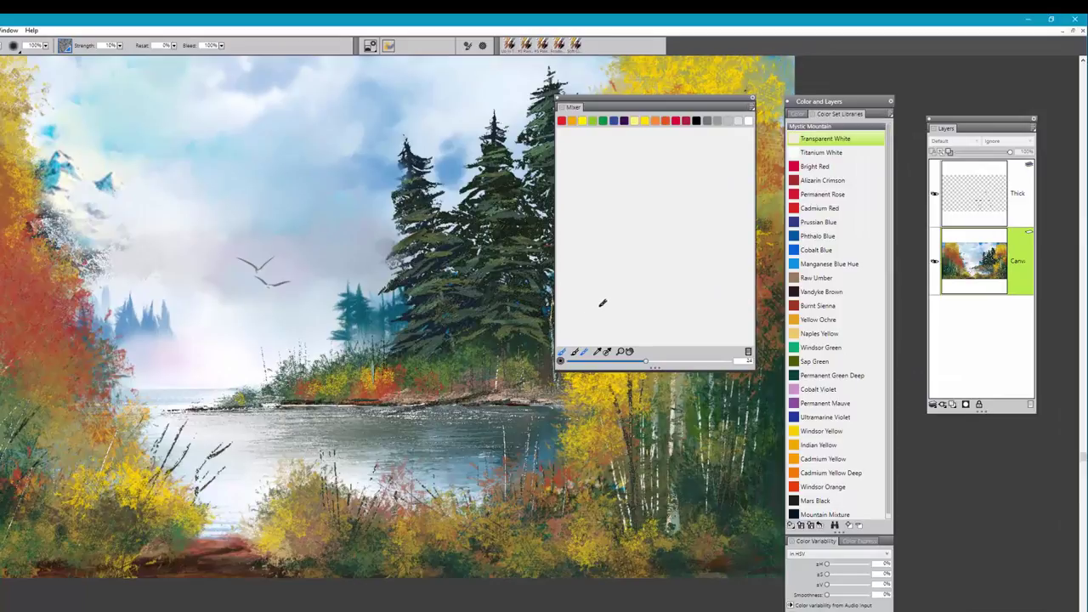
# Apply a dark maroon swatch and a dark blue swatch beneath it on the mixer pad
pyautogui.click(576, 354)
pyautogui.moveTo(583, 146); pyautogui.dragTo(592, 146)
pyautogui.moveTo(592, 184); pyautogui.dragTo(579, 209)
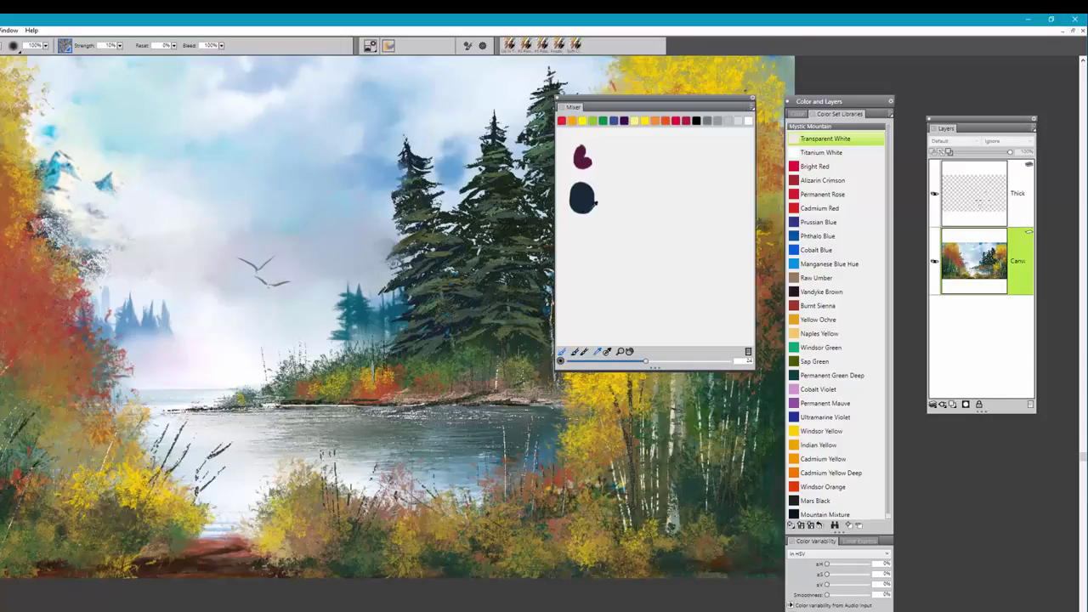
# Show the color wheel, apply white beside the dark blue swatch and blend the two into a gray tint
pyautogui.click(799, 113)
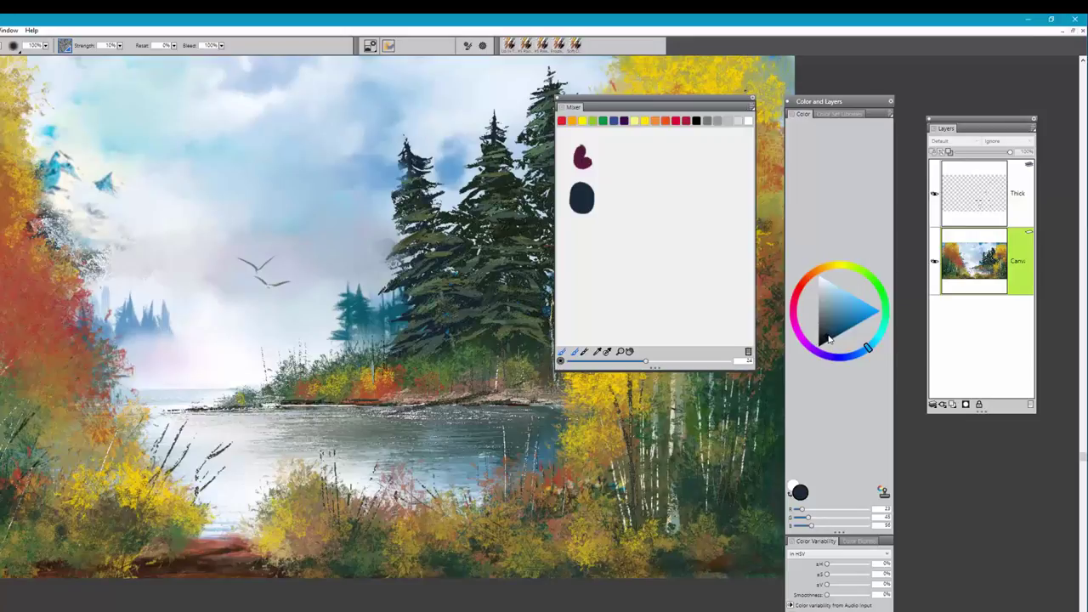
pyautogui.click(830, 337)
pyautogui.moveTo(830, 338); pyautogui.dragTo(825, 292)
pyautogui.click(749, 121)
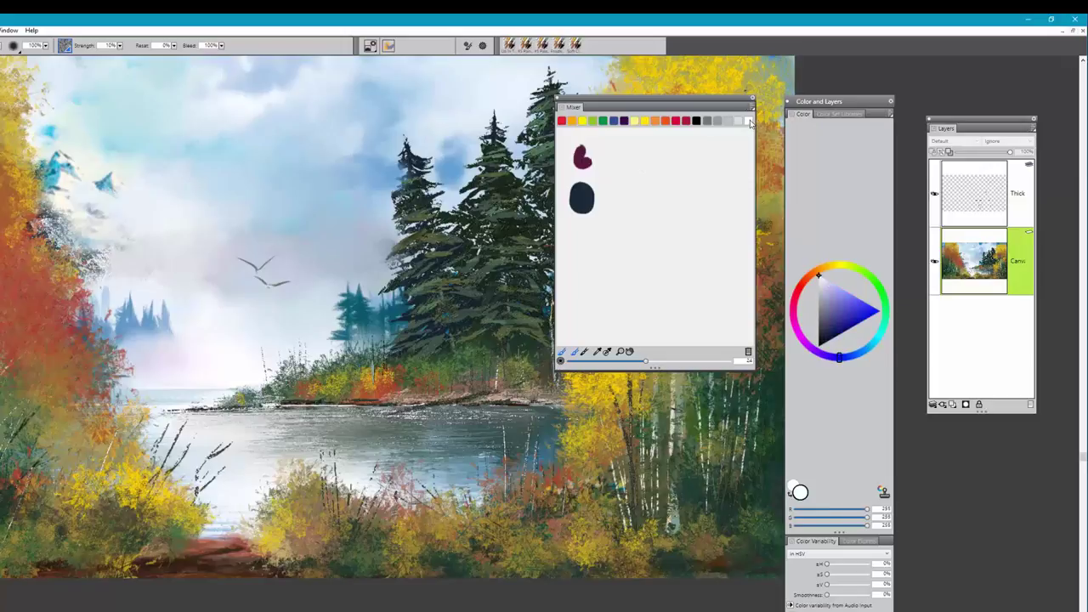
pyautogui.moveTo(606, 190); pyautogui.dragTo(604, 197)
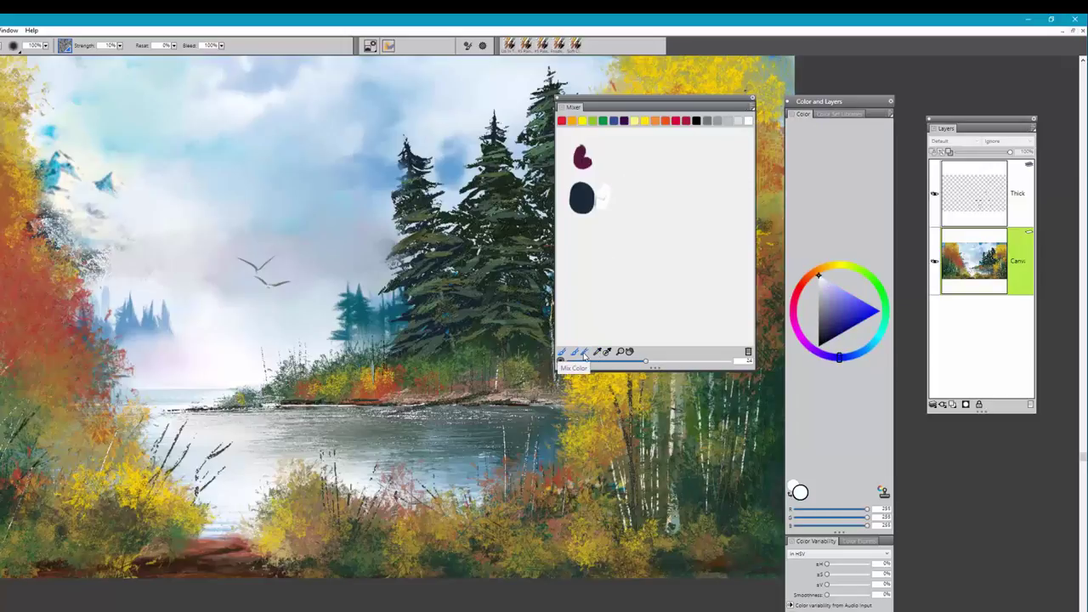
pyautogui.click(584, 356)
pyautogui.moveTo(599, 192); pyautogui.dragTo(598, 192)
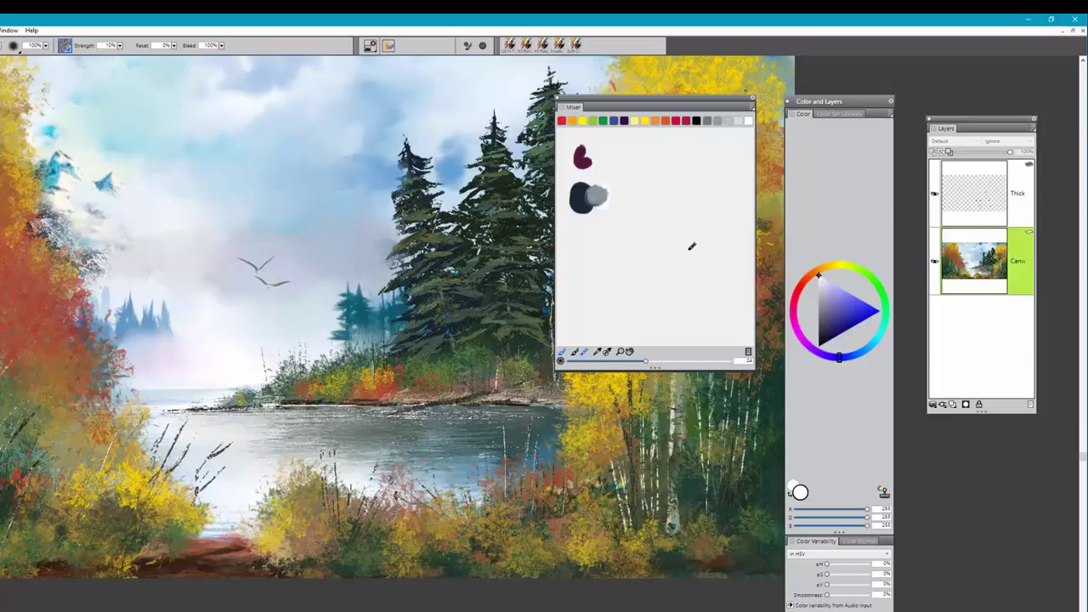
# Apply black over the lower part of the dark blue swatch and sample the resulting dark shade
pyautogui.click(696, 121)
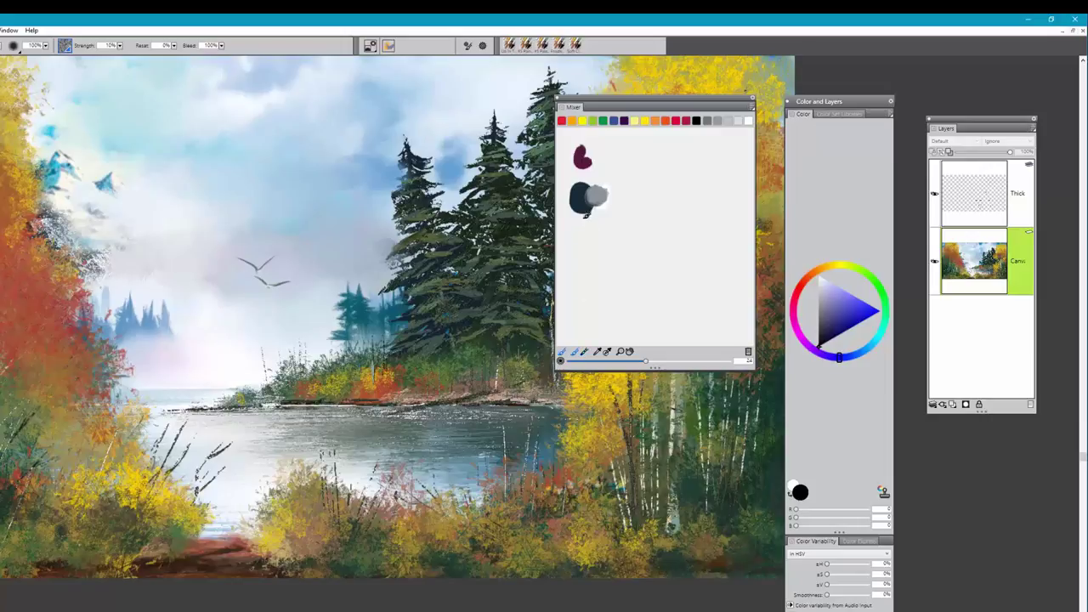
pyautogui.moveTo(578, 202); pyautogui.dragTo(582, 223)
pyautogui.moveTo(571, 209)
pyautogui.mouseDown()
pyautogui.moveTo(573, 223)
pyautogui.moveTo(590, 214)
pyautogui.moveTo(568, 194)
pyautogui.moveTo(566, 228)
pyautogui.mouseUp()
pyautogui.click(597, 351)
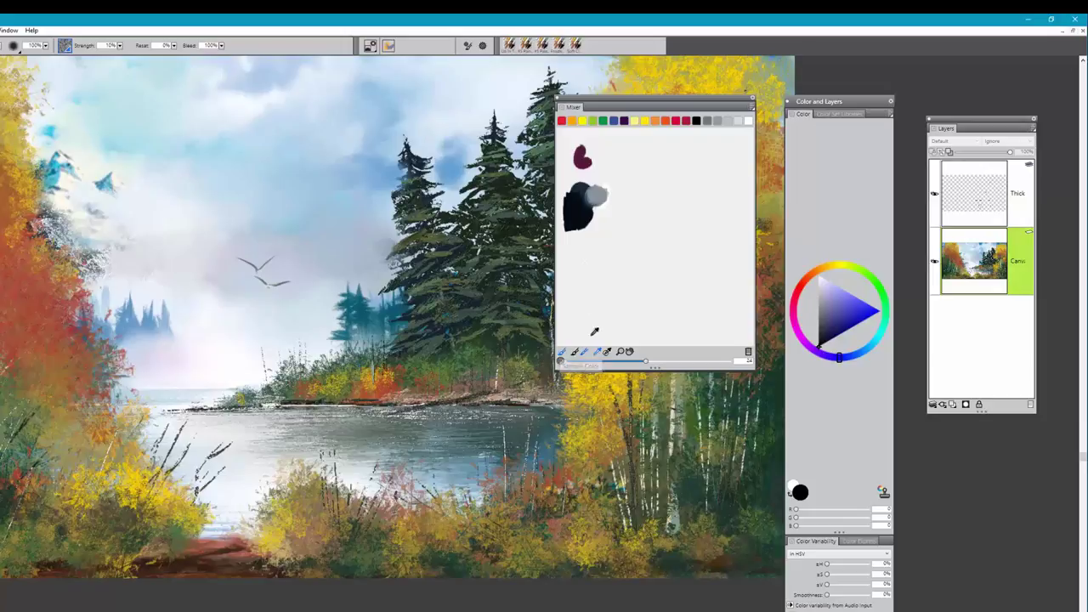
pyautogui.click(576, 213)
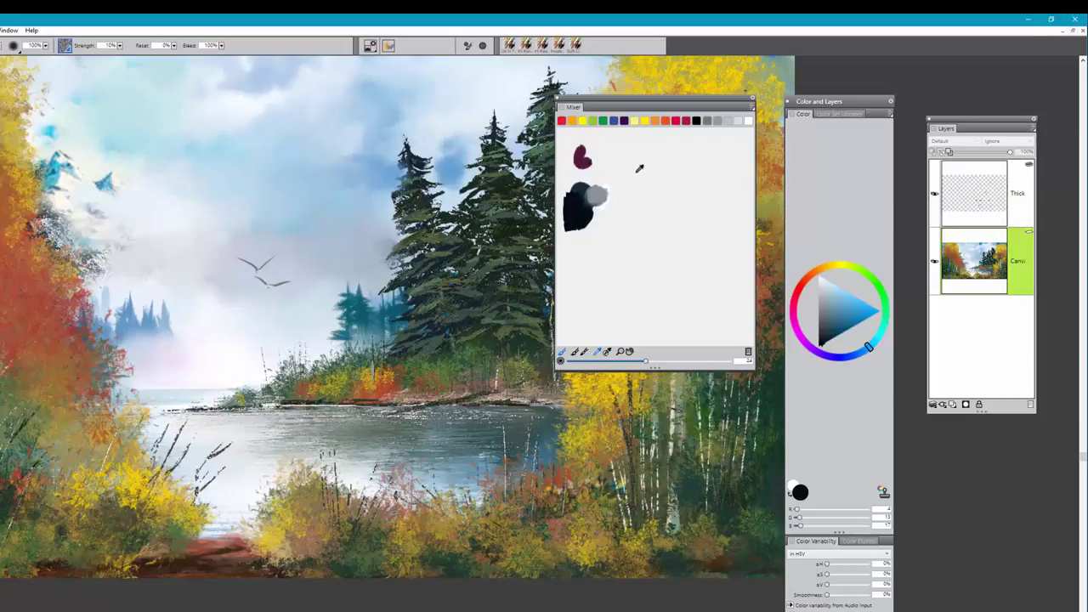
# Apply a crimson swatch to an empty area of the mixer pad and flank it with a blue swatch on each side
pyautogui.click(582, 157)
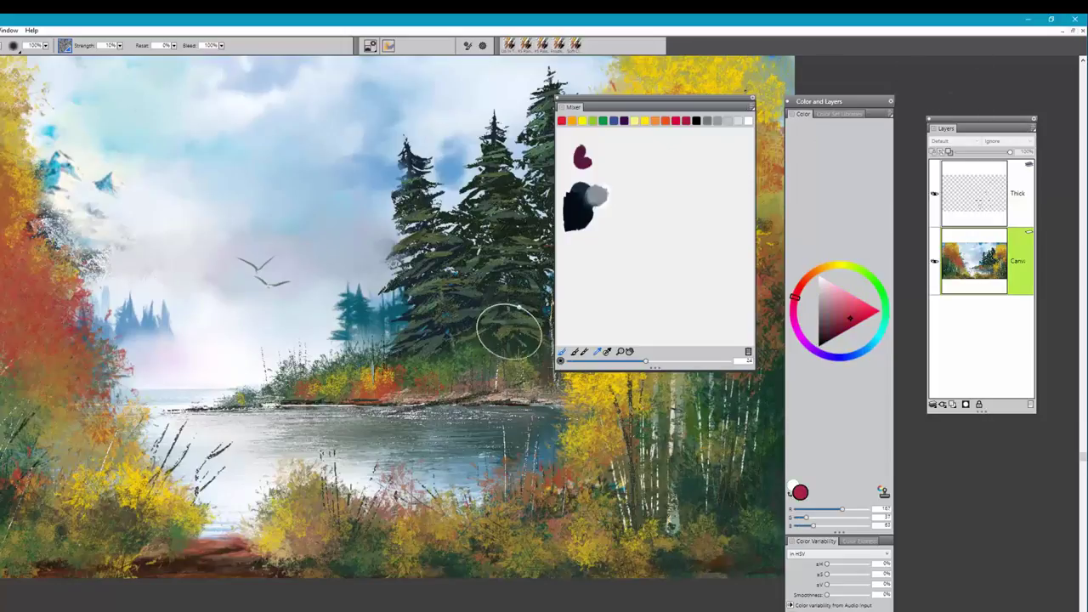
pyautogui.click(574, 351)
pyautogui.moveTo(653, 156)
pyautogui.mouseDown()
pyautogui.moveTo(642, 155)
pyautogui.moveTo(643, 170)
pyautogui.mouseUp()
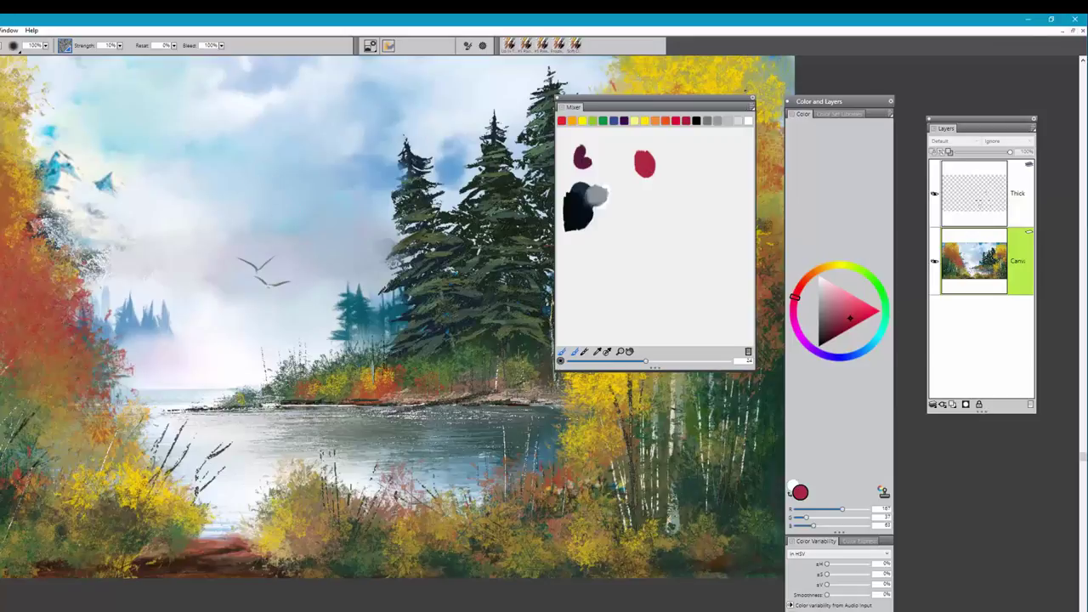
pyautogui.click(868, 347)
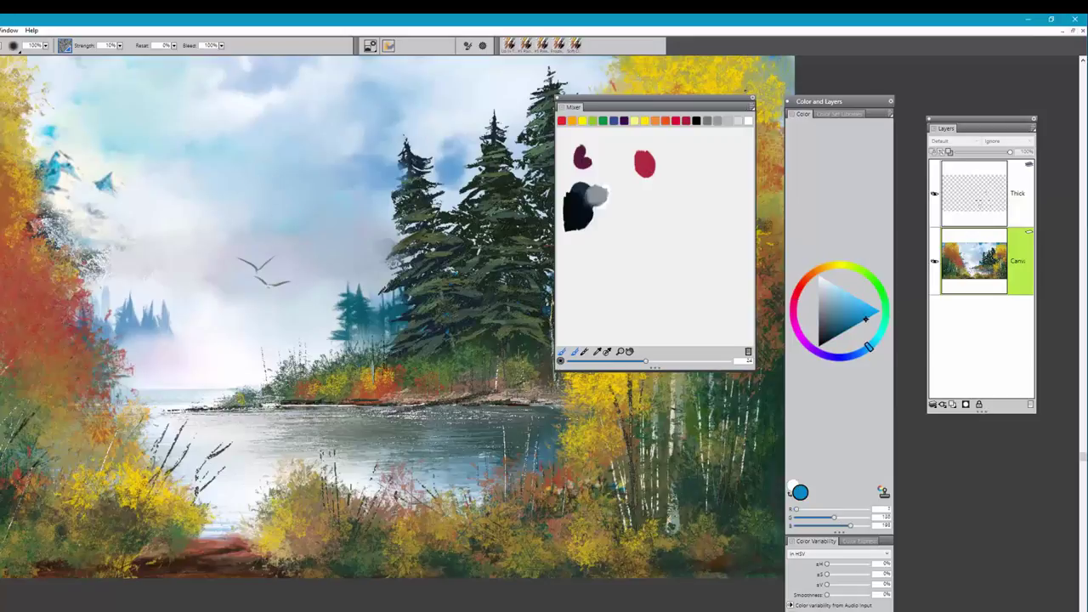
pyautogui.moveTo(660, 158)
pyautogui.mouseDown()
pyautogui.moveTo(660, 170)
pyautogui.moveTo(664, 162)
pyautogui.mouseUp()
pyautogui.keyDown('alt'); pyautogui.click(489, 174); pyautogui.keyUp('alt')
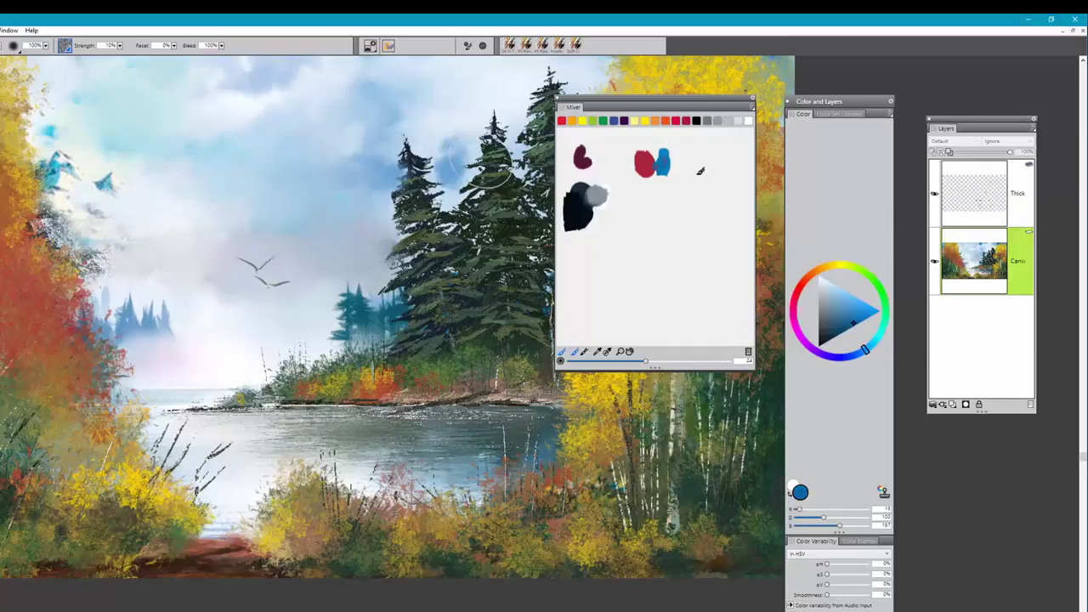
pyautogui.moveTo(630, 163); pyautogui.dragTo(622, 168)
# Darken and blend the crimson and blue swatches into one deep navy mixture and sample it as the painting color
pyautogui.keyDown('alt'); pyautogui.click(414, 149); pyautogui.keyUp('alt')
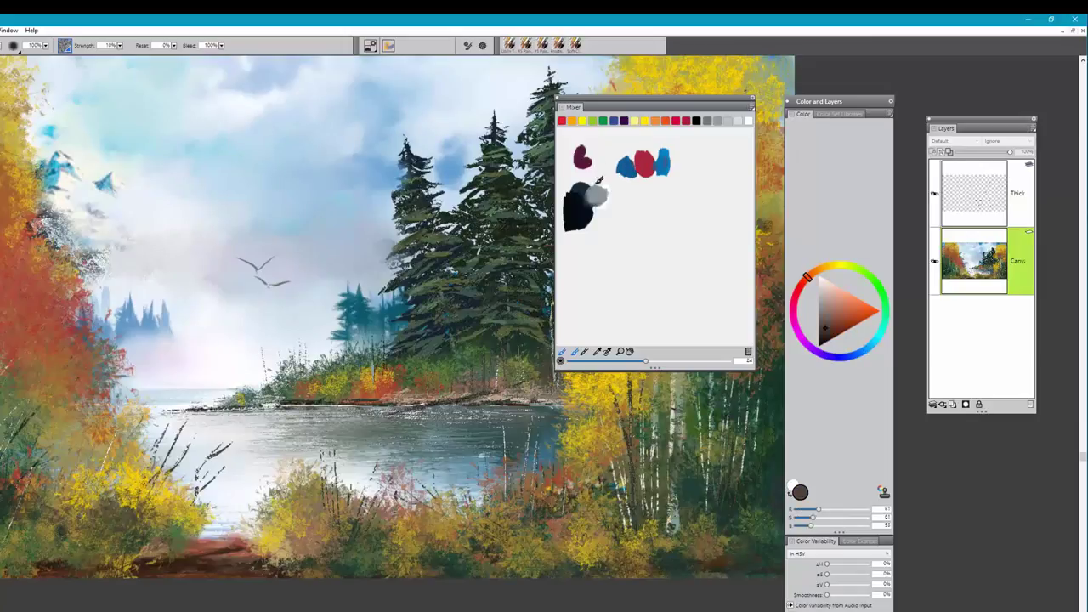
pyautogui.moveTo(649, 152)
pyautogui.mouseDown()
pyautogui.moveTo(631, 143)
pyautogui.moveTo(654, 147)
pyautogui.mouseUp()
pyautogui.moveTo(630, 157)
pyautogui.mouseDown()
pyautogui.moveTo(656, 162)
pyautogui.moveTo(655, 140)
pyautogui.moveTo(620, 170)
pyautogui.moveTo(648, 178)
pyautogui.moveTo(639, 136)
pyautogui.moveTo(669, 157)
pyautogui.moveTo(621, 174)
pyautogui.mouseUp()
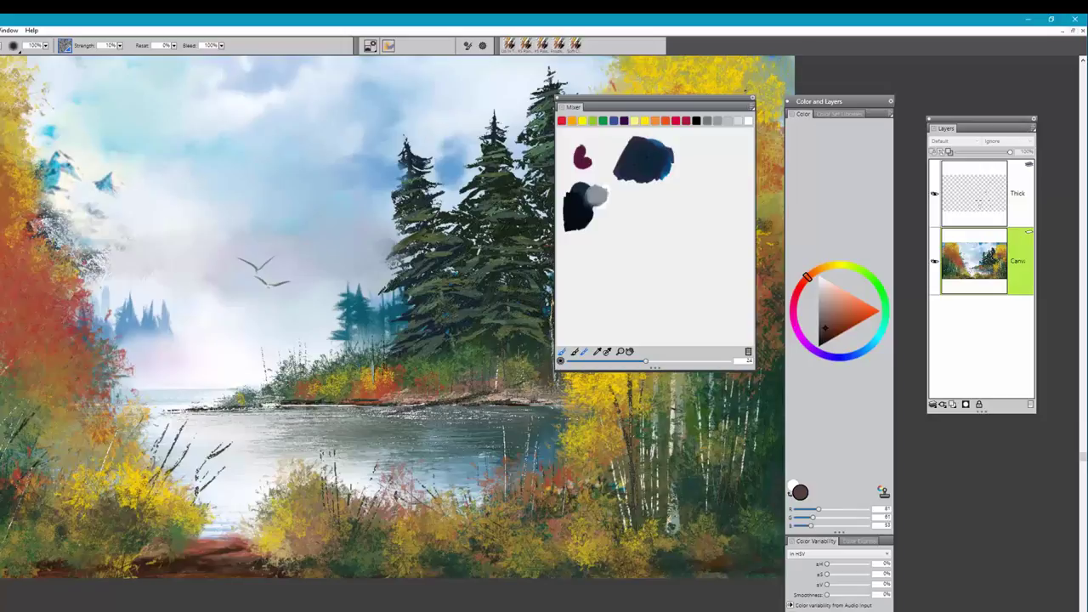
pyautogui.moveTo(630, 179)
pyautogui.mouseDown()
pyautogui.moveTo(655, 142)
pyautogui.moveTo(630, 185)
pyautogui.mouseUp()
pyautogui.click(643, 161)
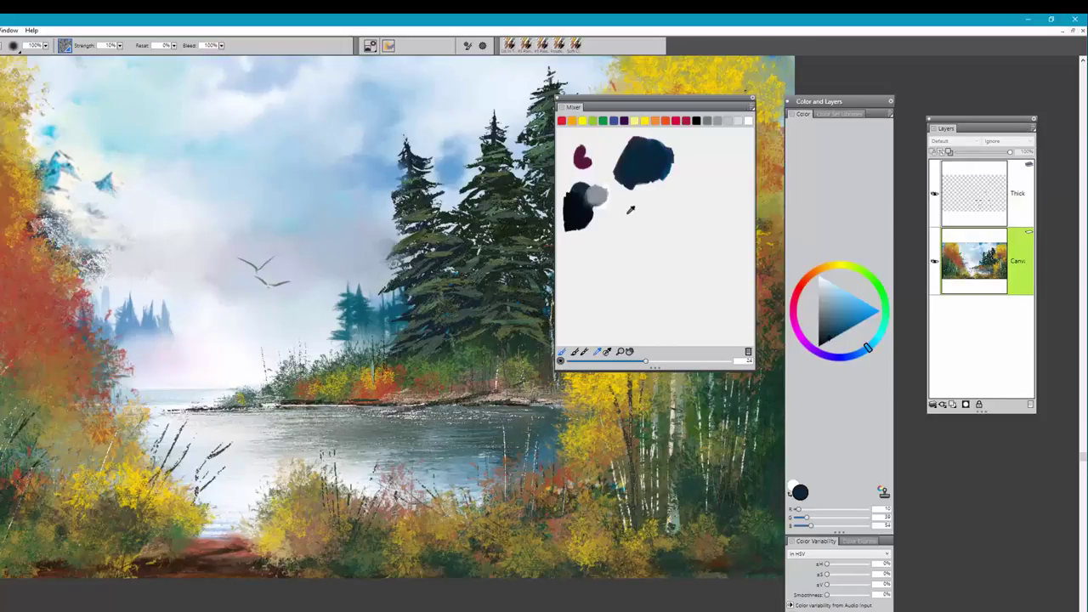
# Clear the mixer pad and load the pad with named swatches such as Bright Red, Cad Yellow and Phthalo Blue
pyautogui.click(748, 352)
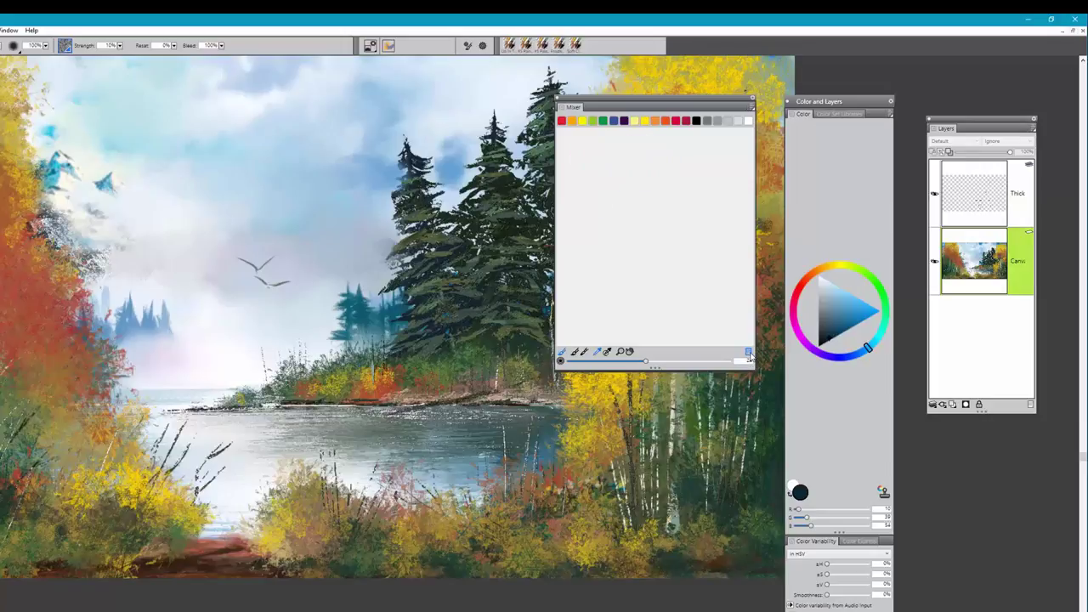
pyautogui.click(750, 108)
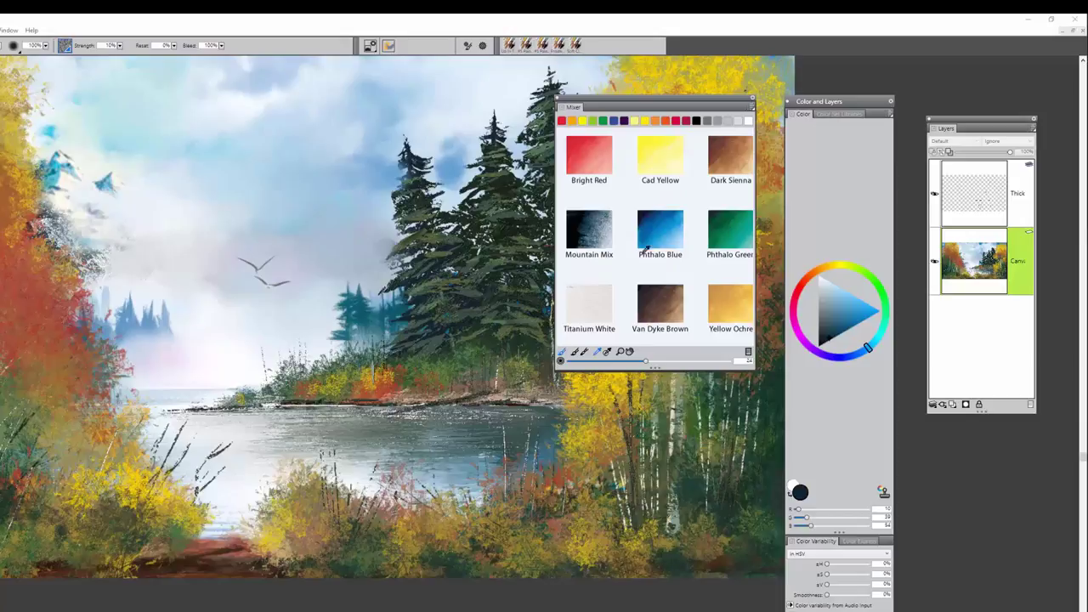
# Widen the mixer panel to reveal all the named swatches, reposition it over the painting, and shift the pad contents to free an empty mixing area
pyautogui.click(753, 204)
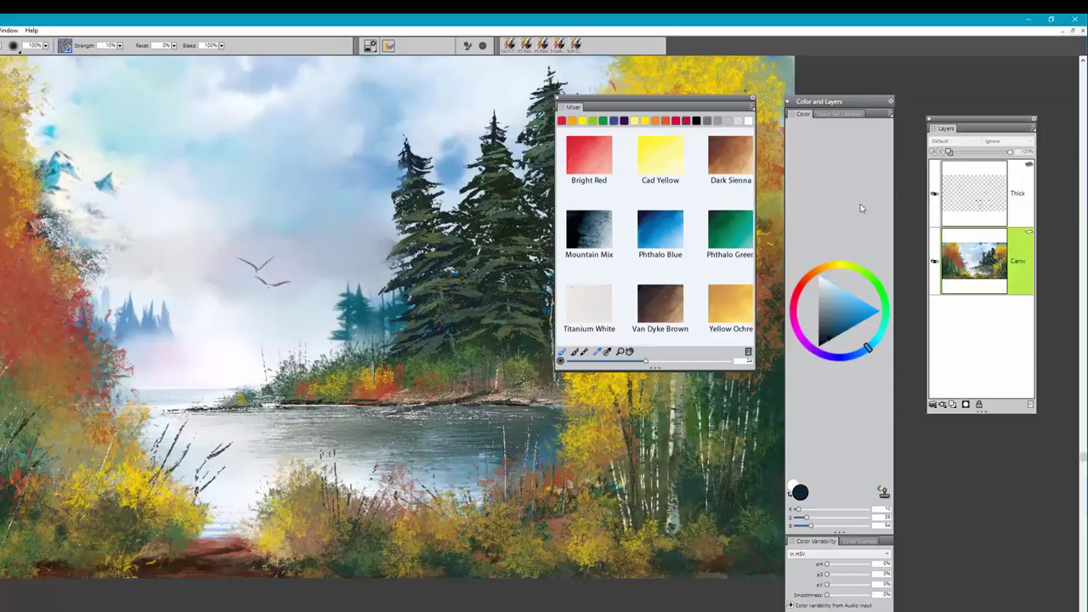
pyautogui.moveTo(755, 205); pyautogui.dragTo(1007, 214)
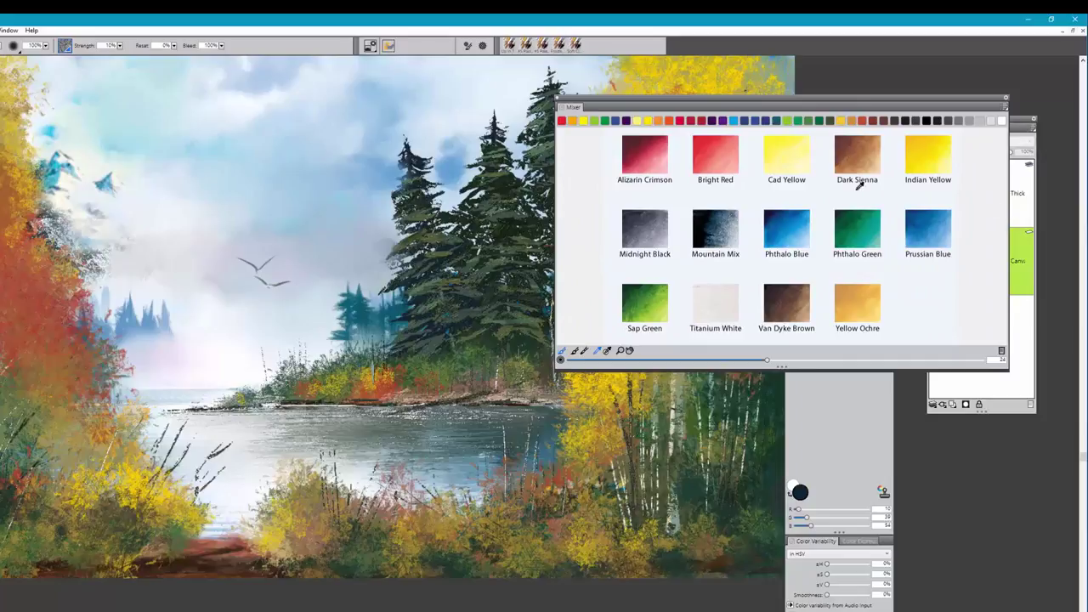
pyautogui.moveTo(810, 103); pyautogui.dragTo(521, 94)
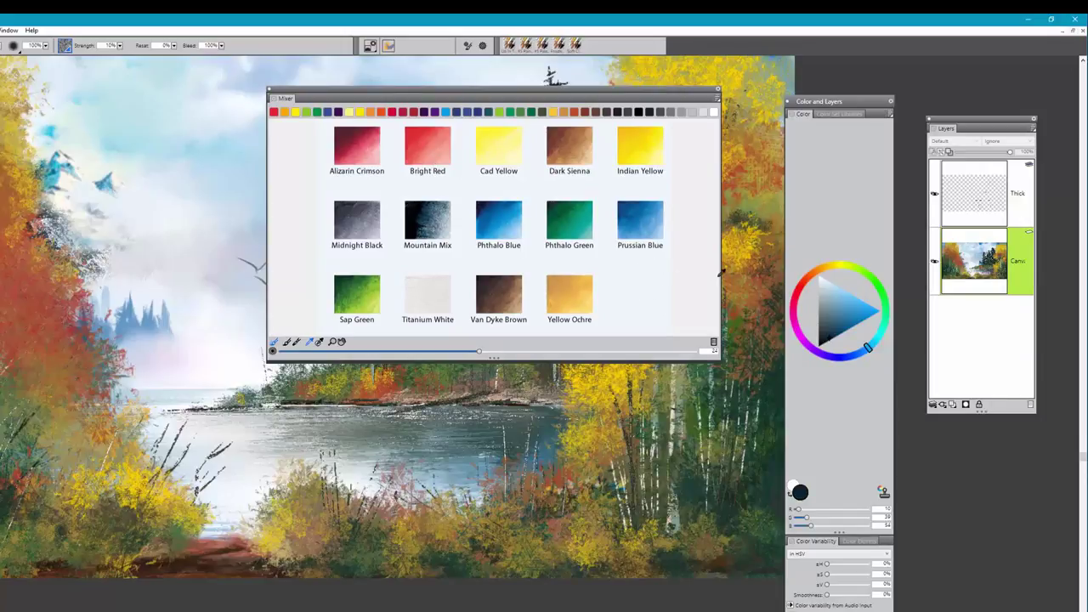
pyautogui.moveTo(719, 276); pyautogui.dragTo(826, 272)
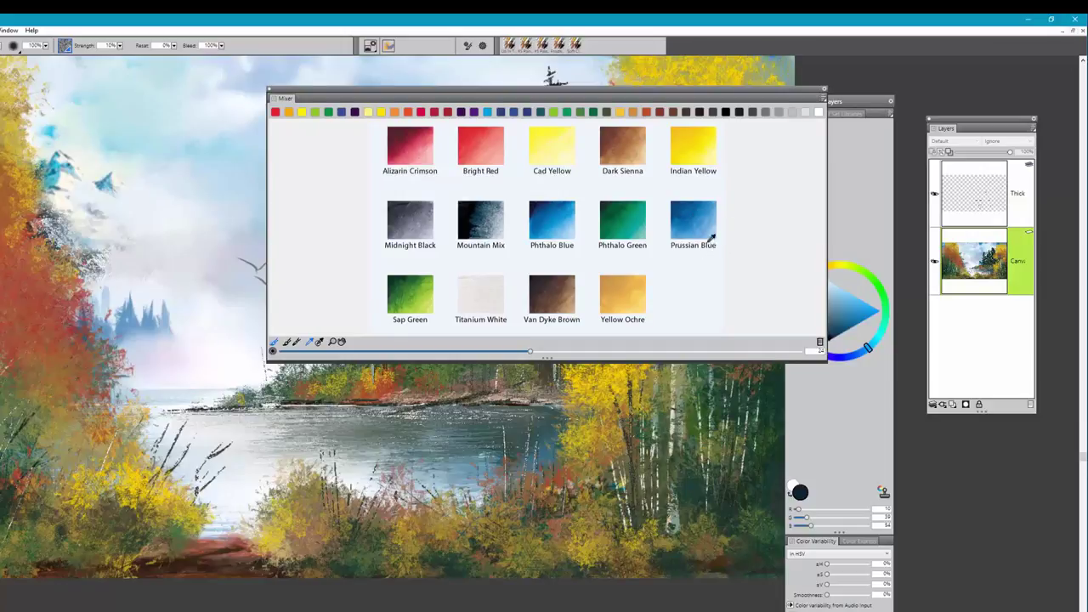
pyautogui.click(340, 342)
pyautogui.moveTo(556, 229); pyautogui.dragTo(461, 230)
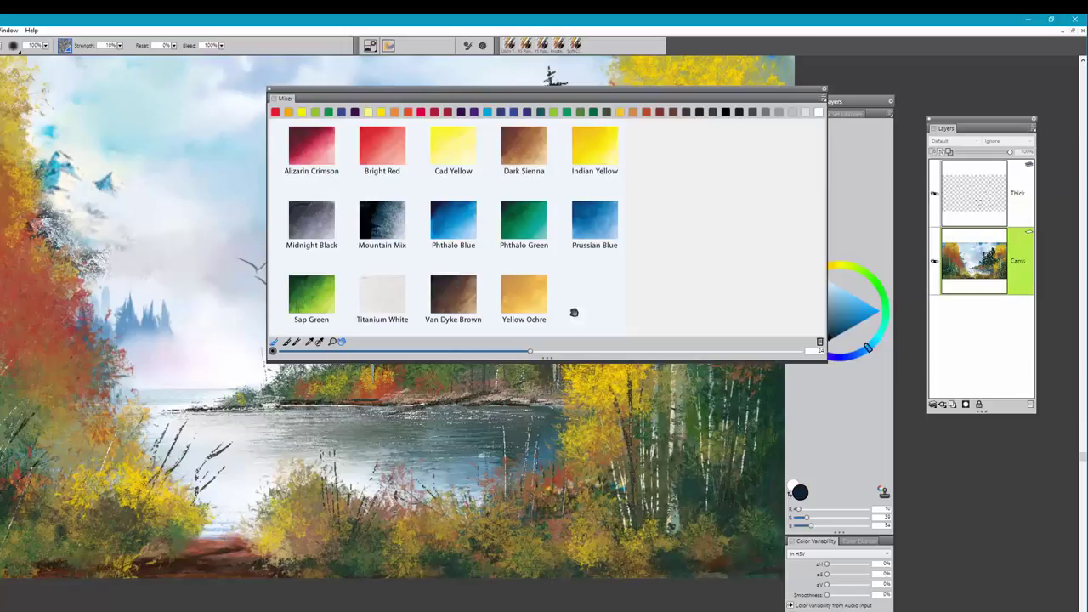
# Sample Titanium White and apply a swatch of it to the upper part of the empty mixing area
pyautogui.click(308, 342)
pyautogui.click(389, 297)
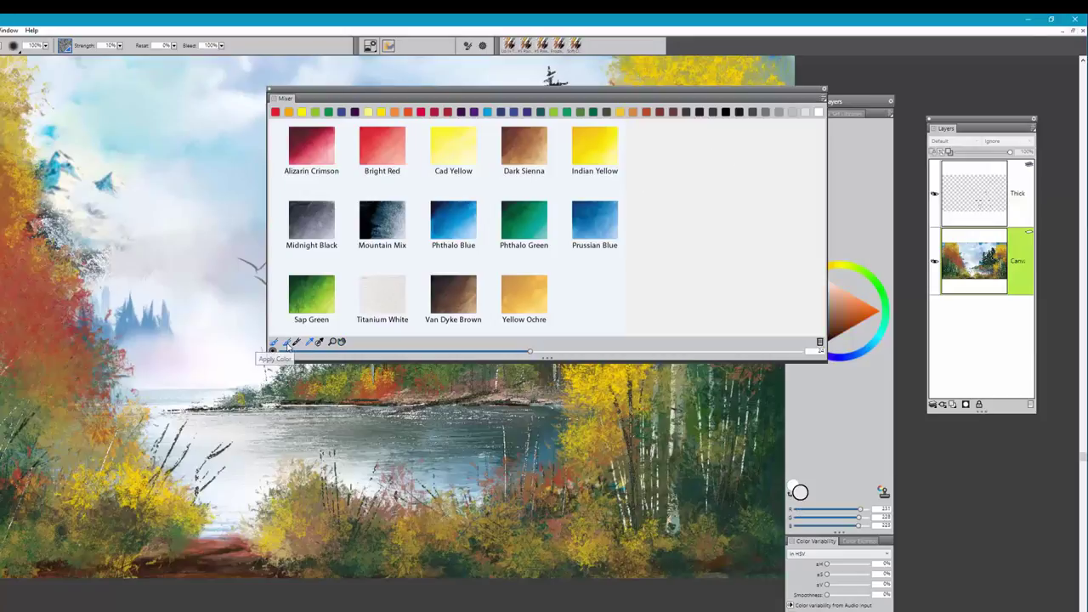
pyautogui.moveTo(663, 162)
pyautogui.mouseDown()
pyautogui.moveTo(678, 171)
pyautogui.moveTo(684, 146)
pyautogui.moveTo(651, 187)
pyautogui.moveTo(684, 155)
pyautogui.mouseUp()
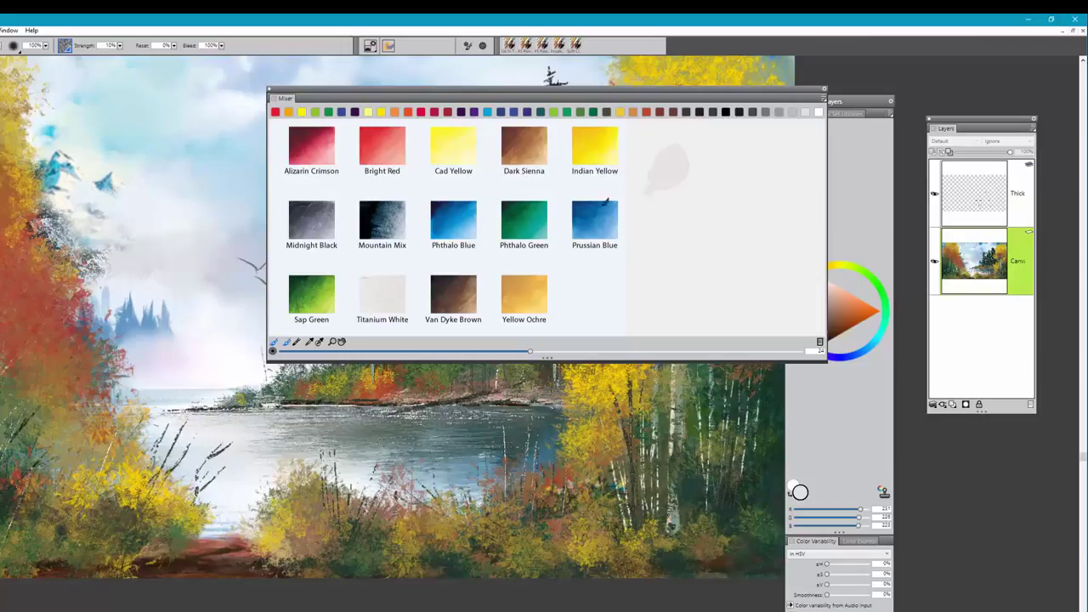
# Sample a light blue from Phthalo Blue, apply it beside the white swatch, and blend the two into a pale sky blue
pyautogui.click(310, 342)
pyautogui.click(465, 226)
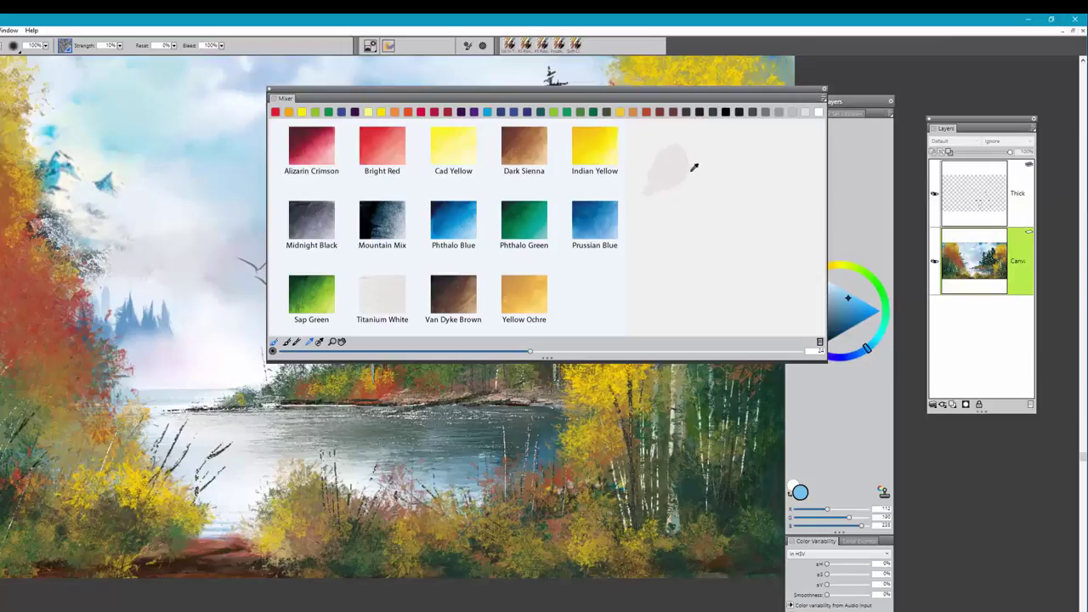
pyautogui.click(287, 342)
pyautogui.moveTo(694, 174)
pyautogui.mouseDown()
pyautogui.moveTo(684, 186)
pyautogui.moveTo(697, 180)
pyautogui.mouseUp()
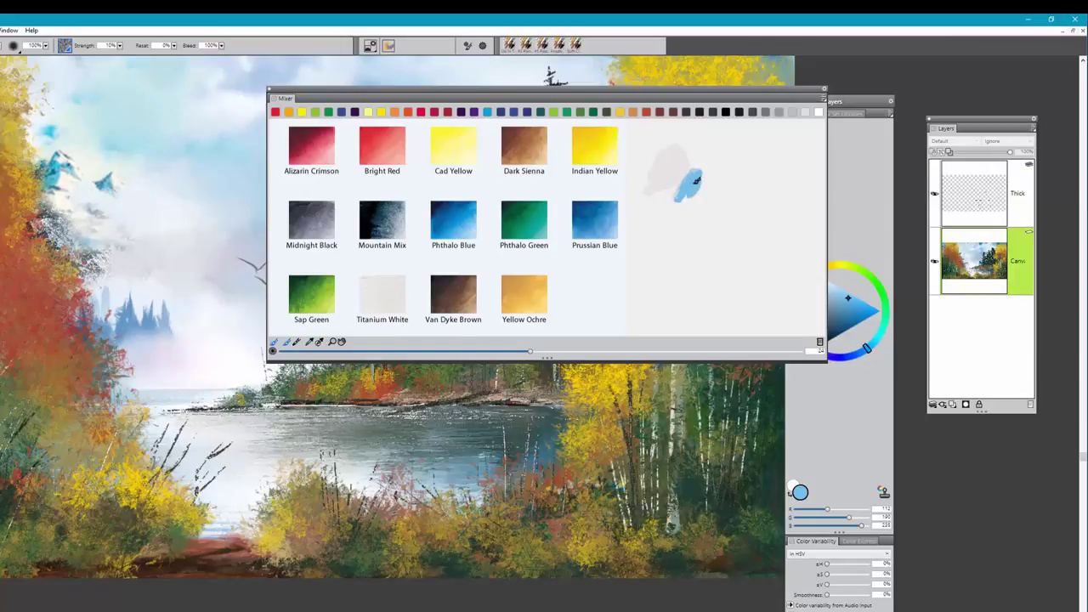
pyautogui.click(306, 341)
pyautogui.moveTo(693, 174)
pyautogui.mouseDown()
pyautogui.moveTo(663, 185)
pyautogui.moveTo(698, 147)
pyautogui.moveTo(690, 180)
pyautogui.mouseUp()
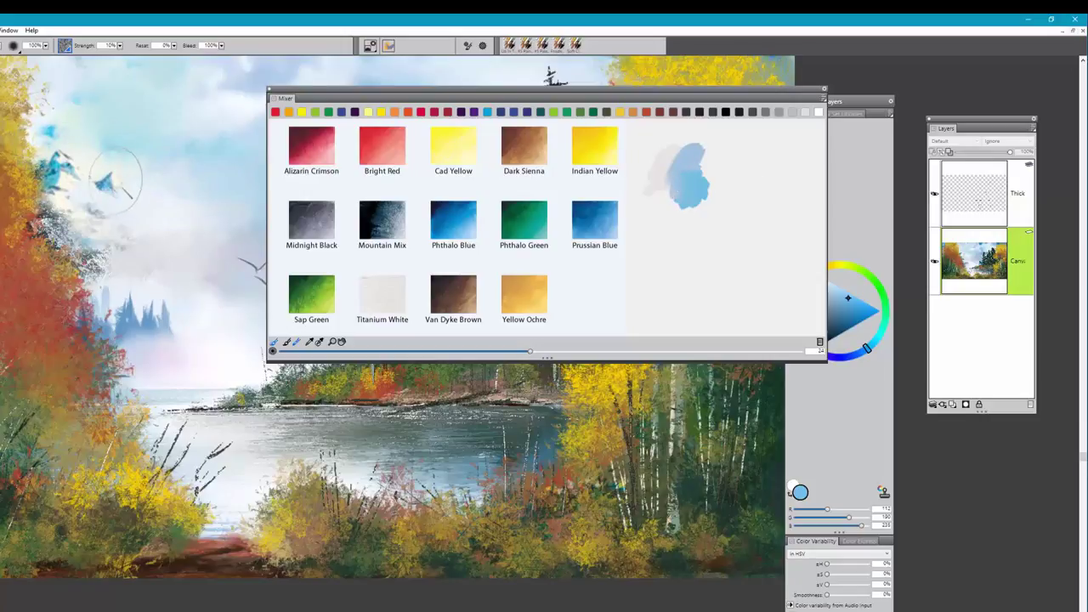
pyautogui.moveTo(82, 260)
pyautogui.mouseDown()
pyautogui.moveTo(95, 174)
pyautogui.moveTo(42, 166)
pyautogui.moveTo(85, 216)
pyautogui.mouseUp()
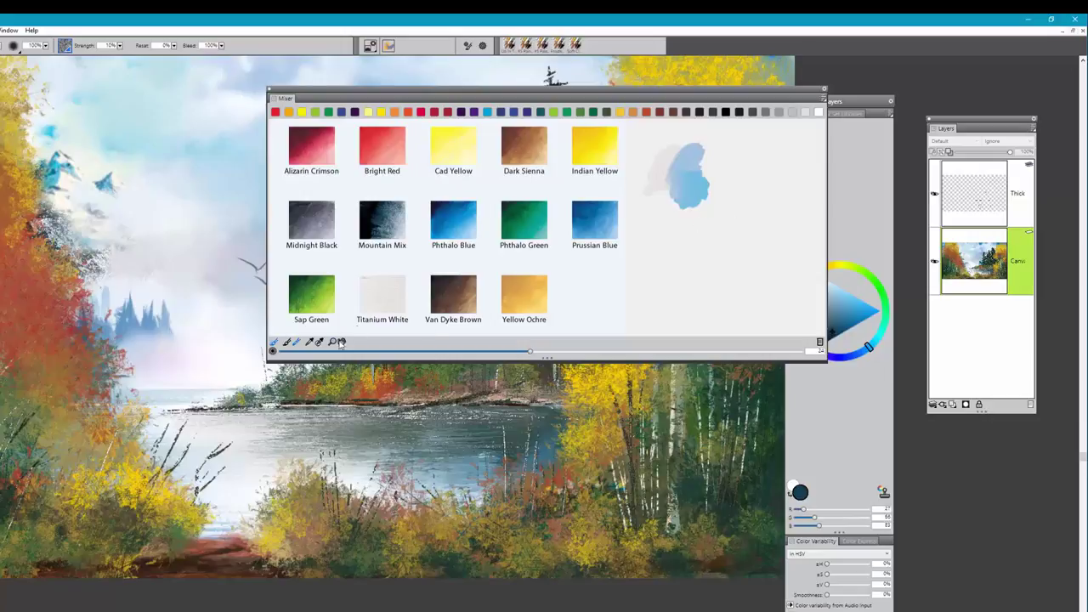
# Apply a dark blue swatch below the sky blue mixture and add dabs of Titanium White and Sap Green beside it
pyautogui.moveTo(696, 248)
pyautogui.mouseDown()
pyautogui.moveTo(662, 262)
pyautogui.moveTo(683, 244)
pyautogui.mouseUp()
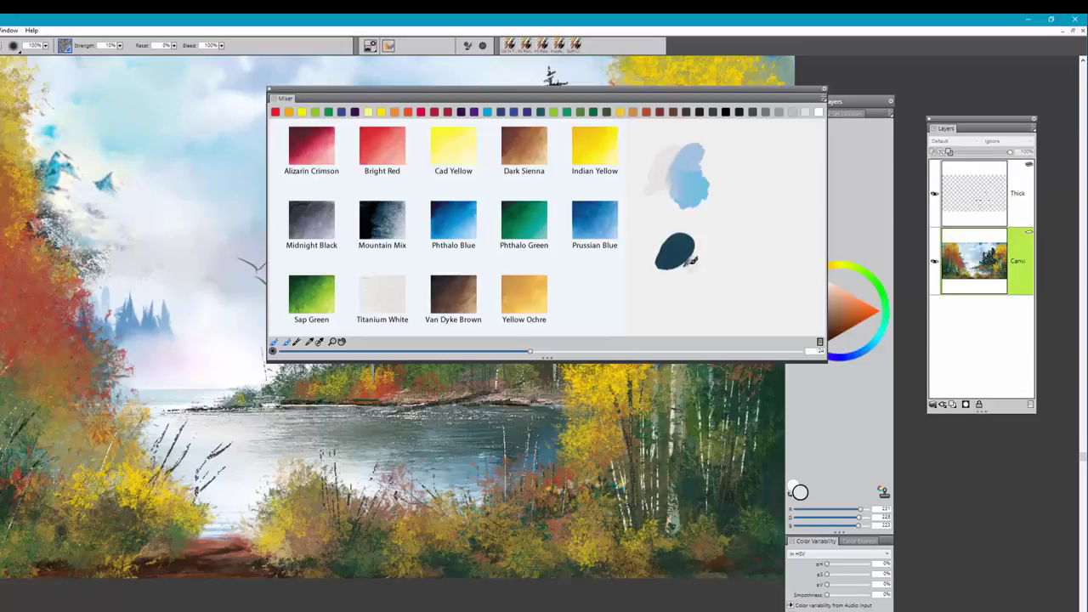
pyautogui.moveTo(694, 260)
pyautogui.mouseDown()
pyautogui.moveTo(709, 260)
pyautogui.moveTo(695, 267)
pyautogui.mouseUp()
pyautogui.click(311, 294)
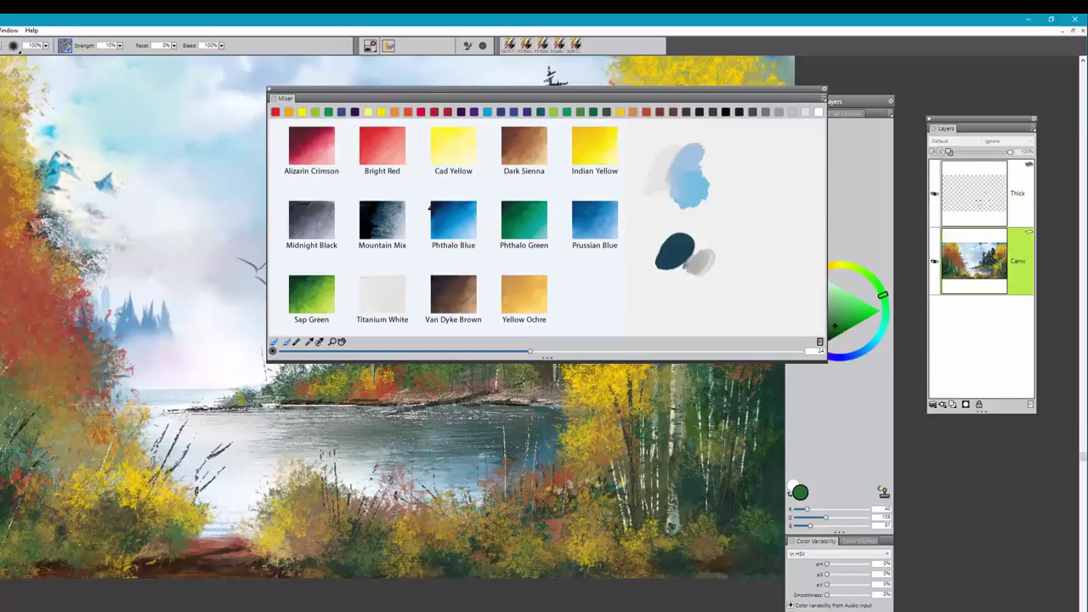
pyautogui.moveTo(709, 240)
pyautogui.mouseDown()
pyautogui.moveTo(704, 231)
pyautogui.moveTo(700, 241)
pyautogui.mouseUp()
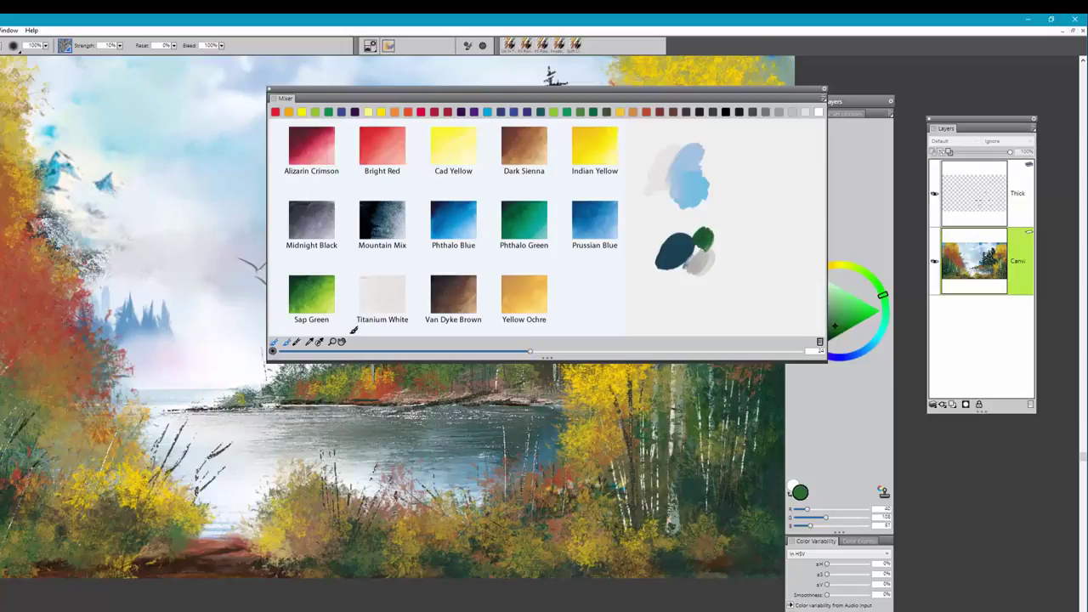
# Blend the dark blue, white and Sap Green swatches into a dark green mixture
pyautogui.click(296, 342)
pyautogui.moveTo(694, 245)
pyautogui.mouseDown()
pyautogui.moveTo(689, 259)
pyautogui.moveTo(715, 229)
pyautogui.moveTo(699, 248)
pyautogui.moveTo(684, 246)
pyautogui.mouseUp()
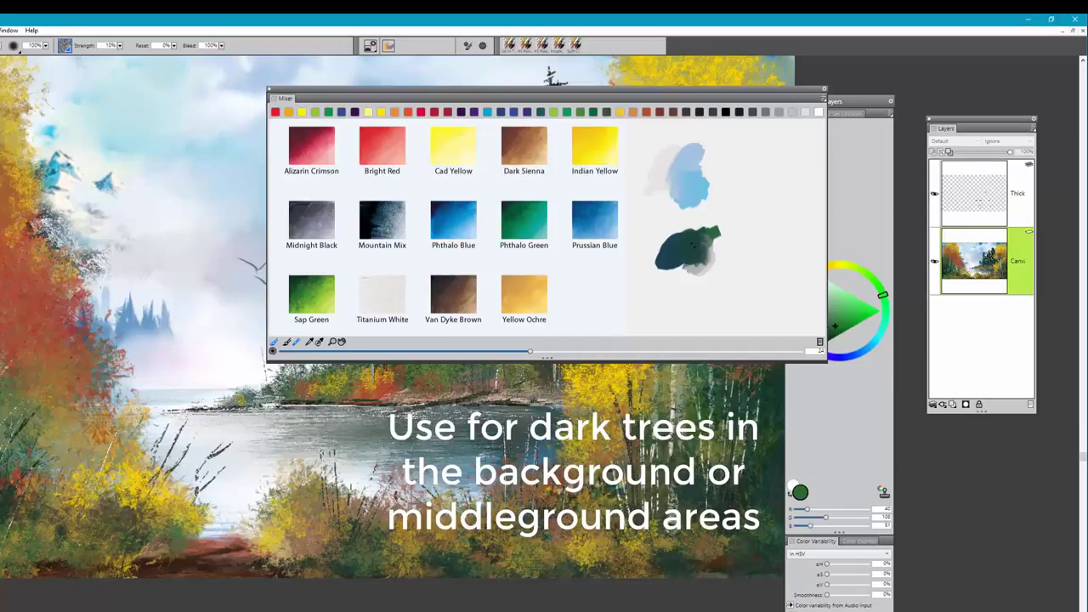
pyautogui.moveTo(690, 247)
pyautogui.mouseDown()
pyautogui.moveTo(719, 227)
pyautogui.moveTo(712, 247)
pyautogui.mouseUp()
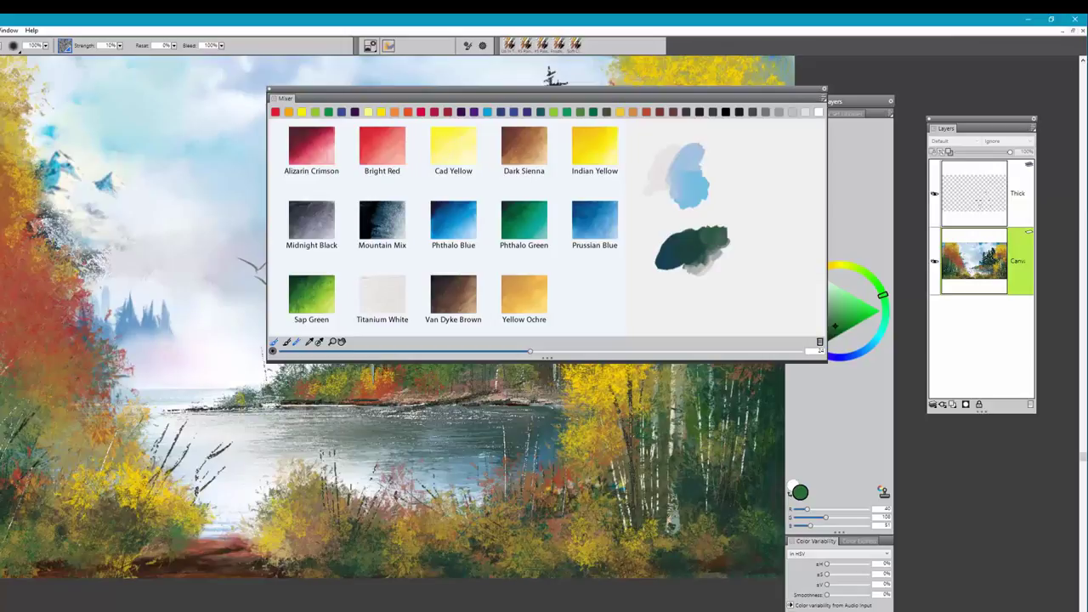
# Sample a dark blue shade and apply it as a separate swatch below the dark green mixture
pyautogui.click(685, 248)
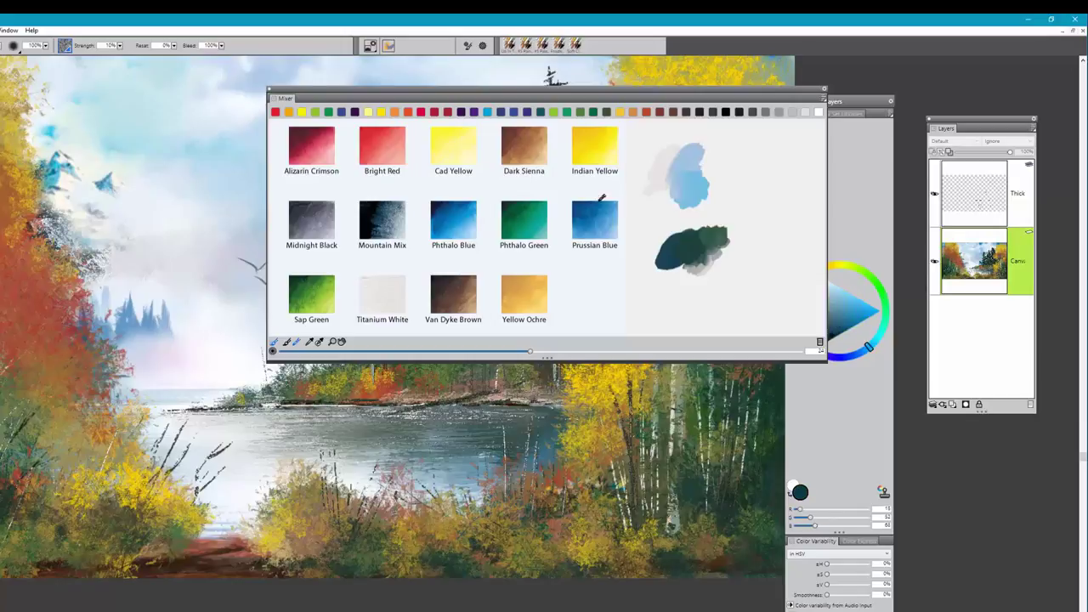
pyautogui.click(288, 343)
pyautogui.moveTo(684, 293); pyautogui.dragTo(666, 303)
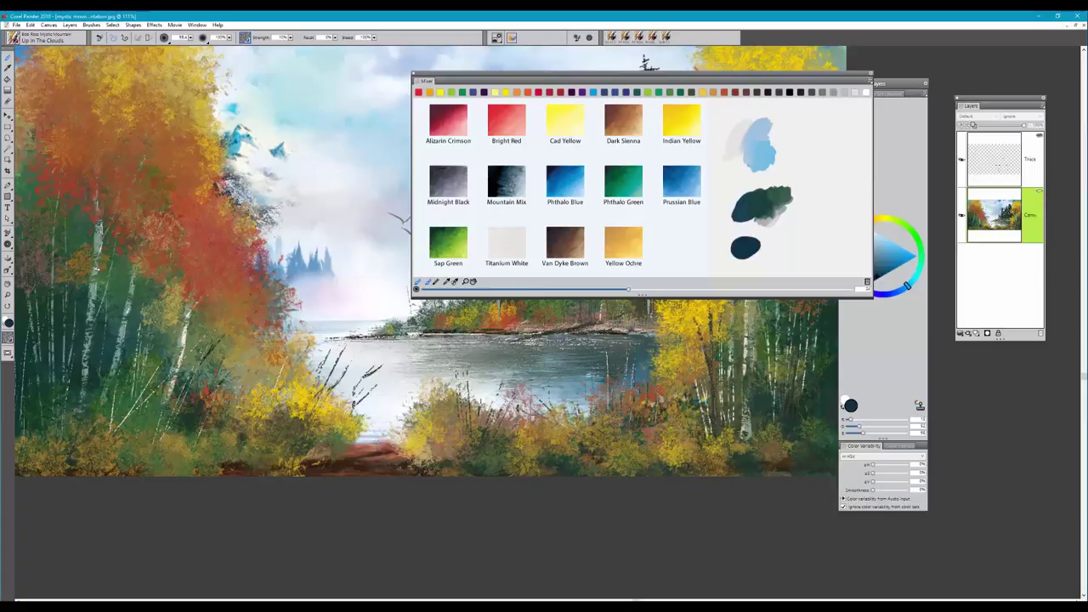
# Apply a dark brown swatch to an empty area of the mixer pad and work Titanium White into it
pyautogui.moveTo(829, 161)
pyautogui.mouseDown()
pyautogui.moveTo(826, 177)
pyautogui.moveTo(835, 160)
pyautogui.moveTo(838, 170)
pyautogui.mouseUp()
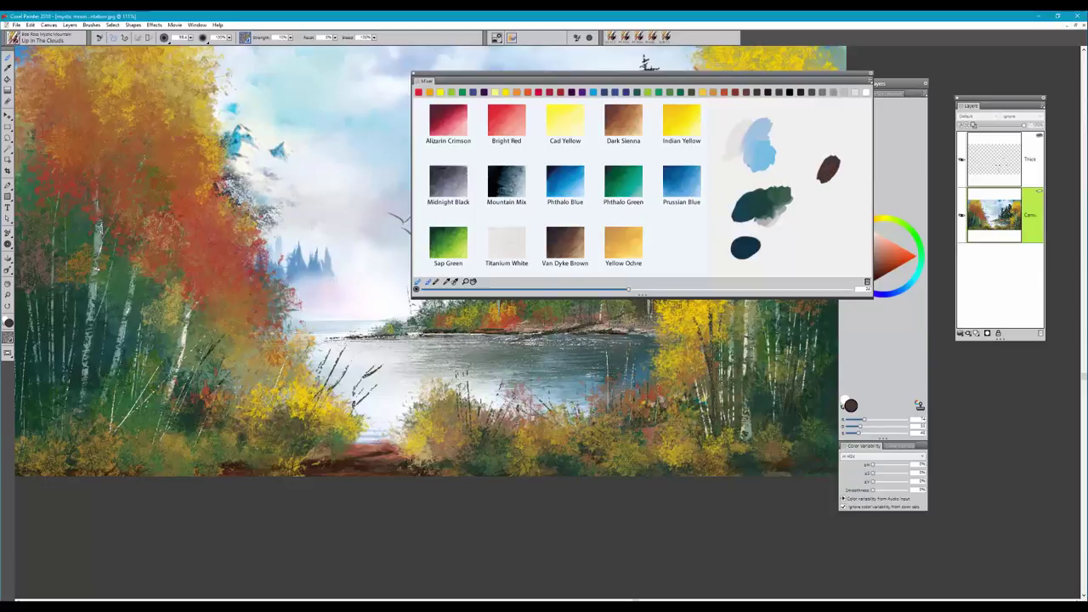
pyautogui.click(785, 164)
pyautogui.moveTo(846, 167)
pyautogui.mouseDown()
pyautogui.moveTo(844, 182)
pyautogui.moveTo(831, 164)
pyautogui.moveTo(841, 180)
pyautogui.moveTo(839, 166)
pyautogui.moveTo(829, 179)
pyautogui.moveTo(845, 173)
pyautogui.moveTo(841, 198)
pyautogui.mouseUp()
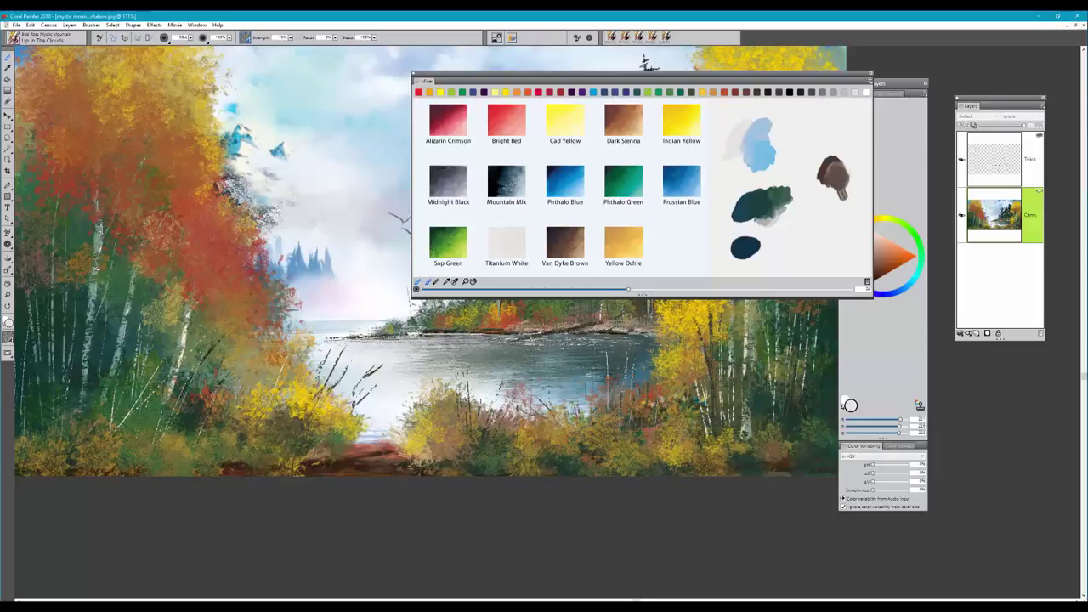
# Apply Sap Green and Cad Yellow side by side below the brown mixture, with crimson and light red dabs beneath them
pyautogui.click(448, 242)
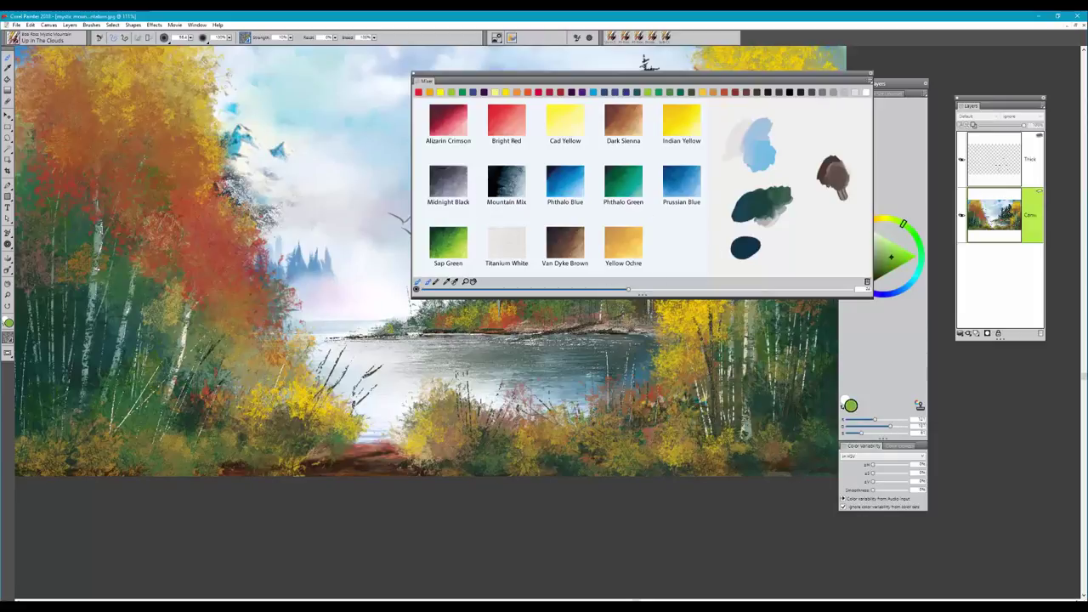
pyautogui.click(815, 218)
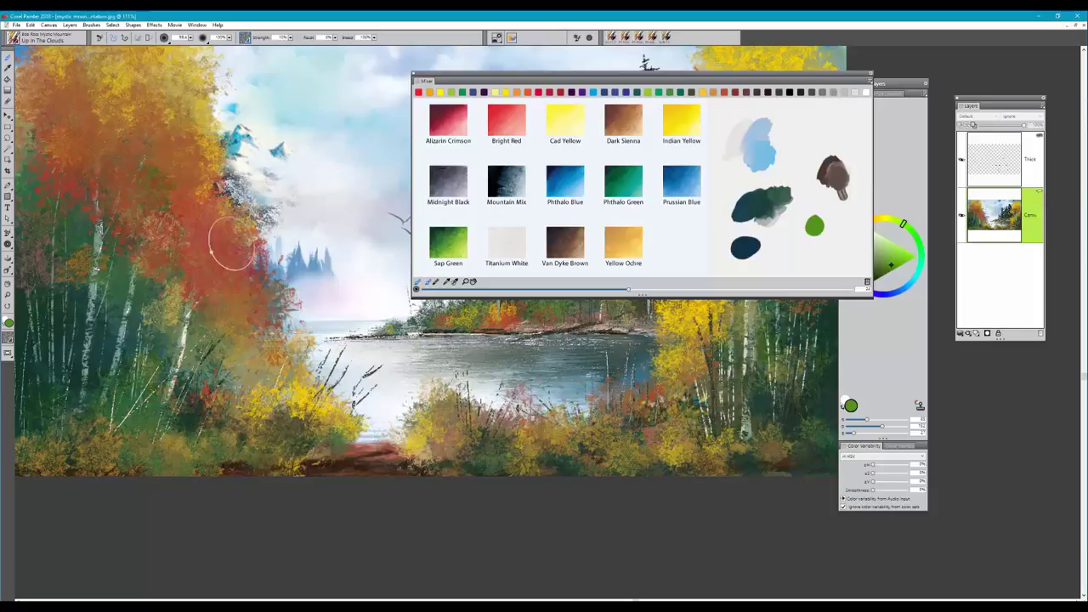
pyautogui.click(565, 121)
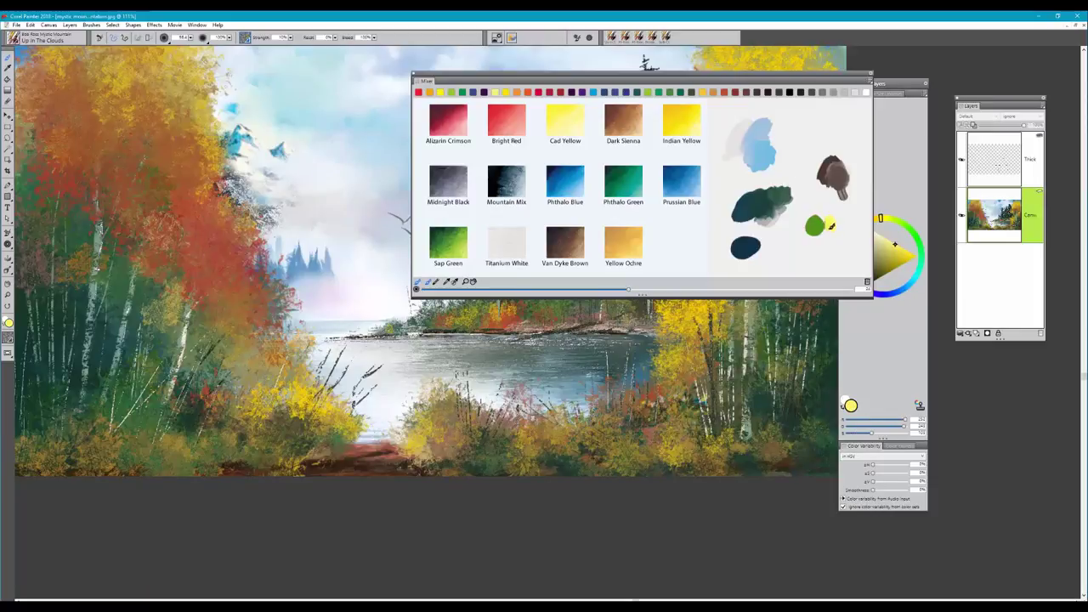
pyautogui.moveTo(830, 224); pyautogui.dragTo(834, 224)
pyautogui.moveTo(823, 241); pyautogui.dragTo(814, 244)
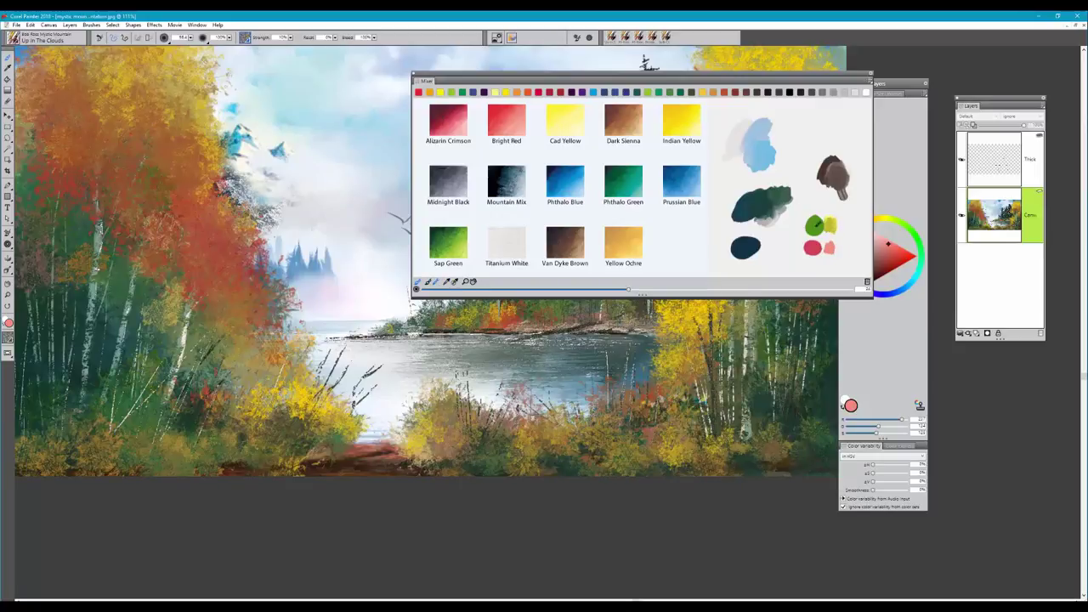
# Blend the green, yellow and red swatches into one olive green mixture and sample it as the painting color
pyautogui.moveTo(814, 222)
pyautogui.mouseDown()
pyautogui.moveTo(810, 238)
pyautogui.moveTo(824, 250)
pyautogui.mouseUp()
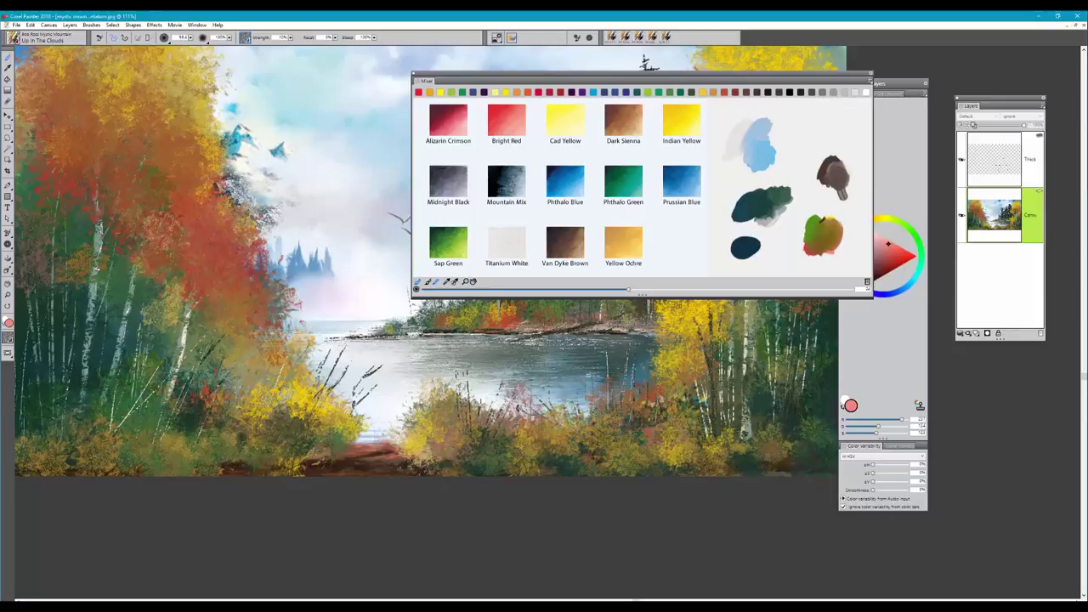
pyautogui.moveTo(812, 230)
pyautogui.mouseDown()
pyautogui.moveTo(813, 249)
pyautogui.moveTo(821, 219)
pyautogui.mouseUp()
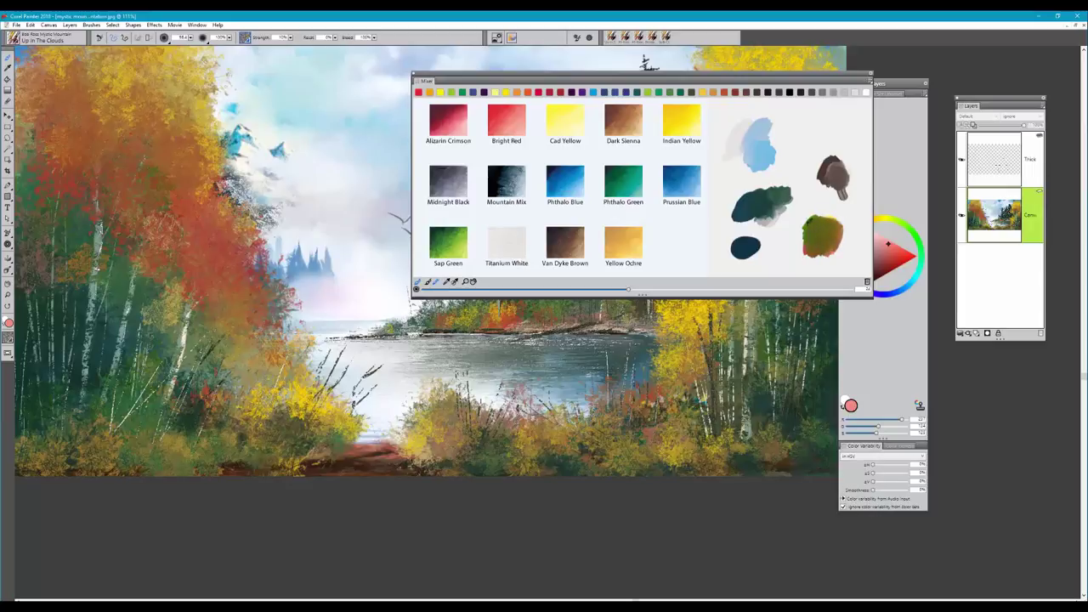
pyautogui.moveTo(807, 224)
pyautogui.mouseDown()
pyautogui.moveTo(830, 226)
pyautogui.moveTo(814, 244)
pyautogui.mouseUp()
pyautogui.moveTo(826, 219); pyautogui.dragTo(821, 238)
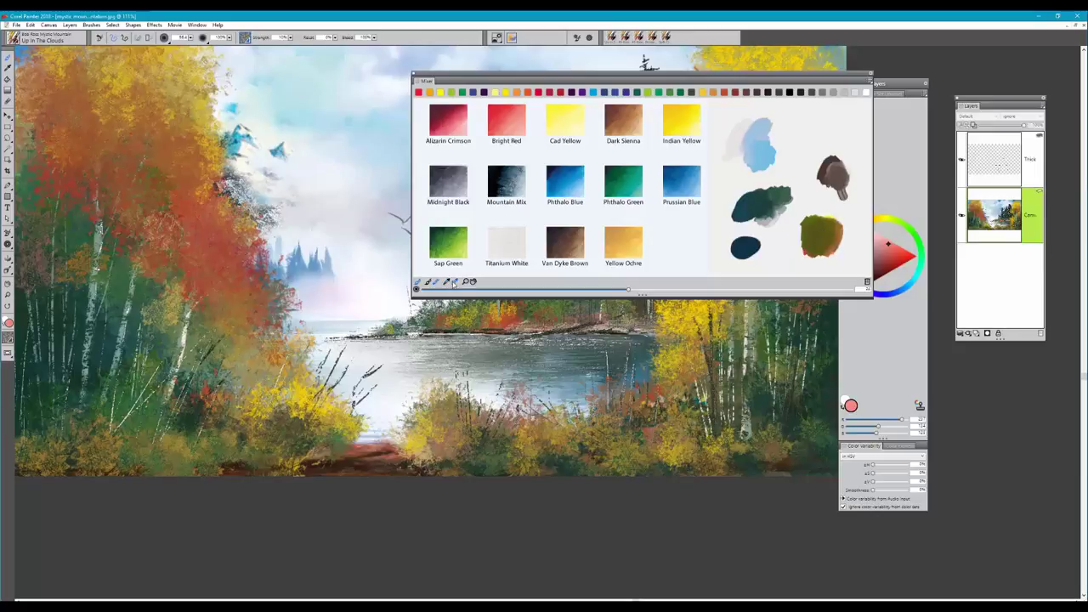
pyautogui.click(820, 234)
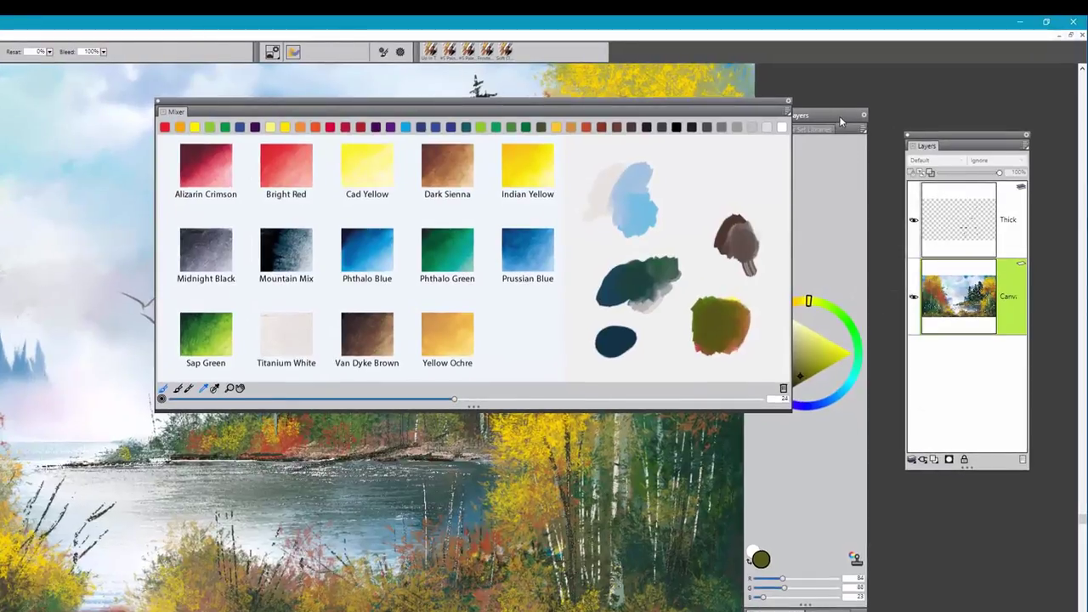
# Move the Color and Layers panel clear of the mixer and pick slight color variations from the color triangle and the olive mixture
pyautogui.moveTo(838, 116); pyautogui.dragTo(888, 105)
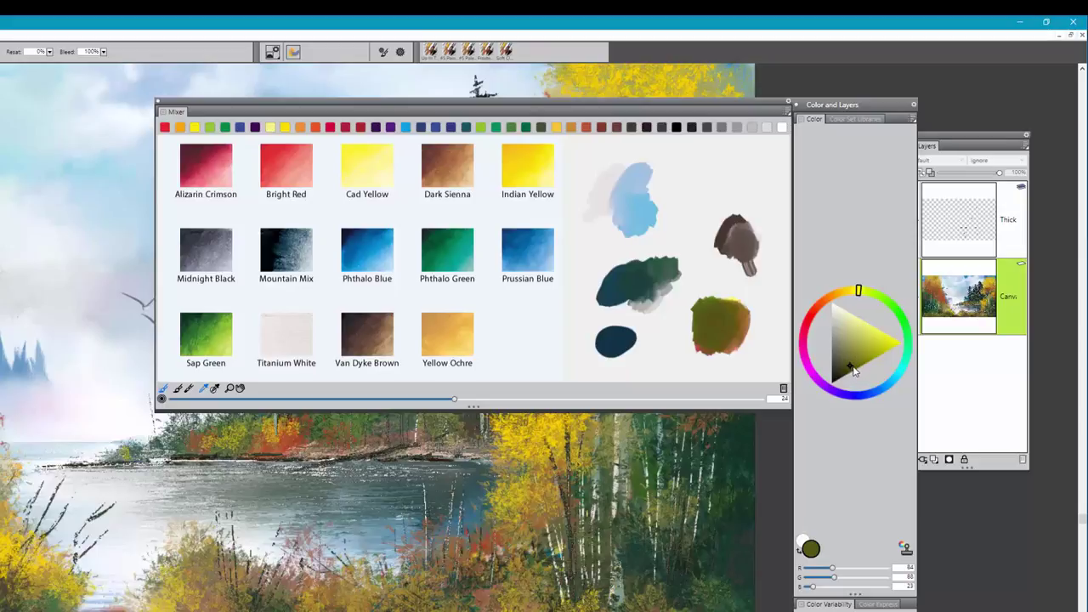
pyautogui.moveTo(852, 369)
pyautogui.mouseDown()
pyautogui.moveTo(855, 334)
pyautogui.moveTo(848, 373)
pyautogui.mouseUp()
pyautogui.moveTo(738, 330)
pyautogui.mouseDown()
pyautogui.moveTo(740, 302)
pyautogui.moveTo(716, 294)
pyautogui.moveTo(697, 344)
pyautogui.moveTo(731, 337)
pyautogui.moveTo(743, 316)
pyautogui.moveTo(733, 339)
pyautogui.moveTo(701, 345)
pyautogui.moveTo(724, 332)
pyautogui.moveTo(740, 340)
pyautogui.moveTo(697, 318)
pyautogui.mouseUp()
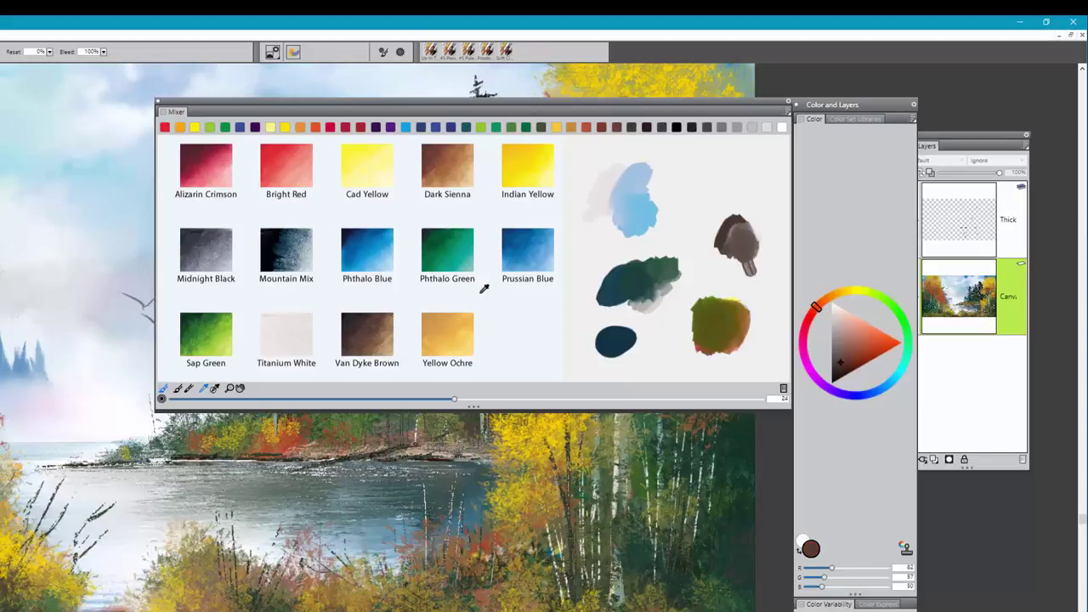
# Apply a reddish dark brown swatch above the existing brown mixture and overlap one edge with Titanium White
pyautogui.click(178, 388)
pyautogui.moveTo(697, 172)
pyautogui.mouseDown()
pyautogui.moveTo(710, 173)
pyautogui.moveTo(697, 161)
pyautogui.moveTo(719, 174)
pyautogui.moveTo(706, 157)
pyautogui.moveTo(715, 165)
pyautogui.mouseUp()
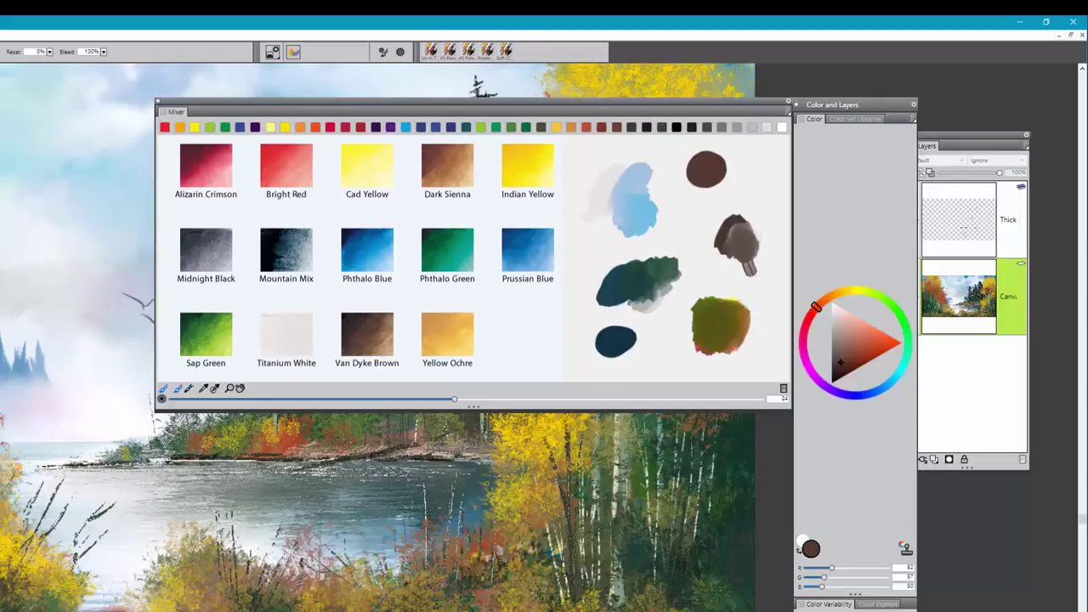
pyautogui.moveTo(731, 155)
pyautogui.mouseDown()
pyautogui.moveTo(721, 165)
pyautogui.moveTo(736, 174)
pyautogui.moveTo(734, 162)
pyautogui.moveTo(741, 174)
pyautogui.moveTo(729, 165)
pyautogui.mouseUp()
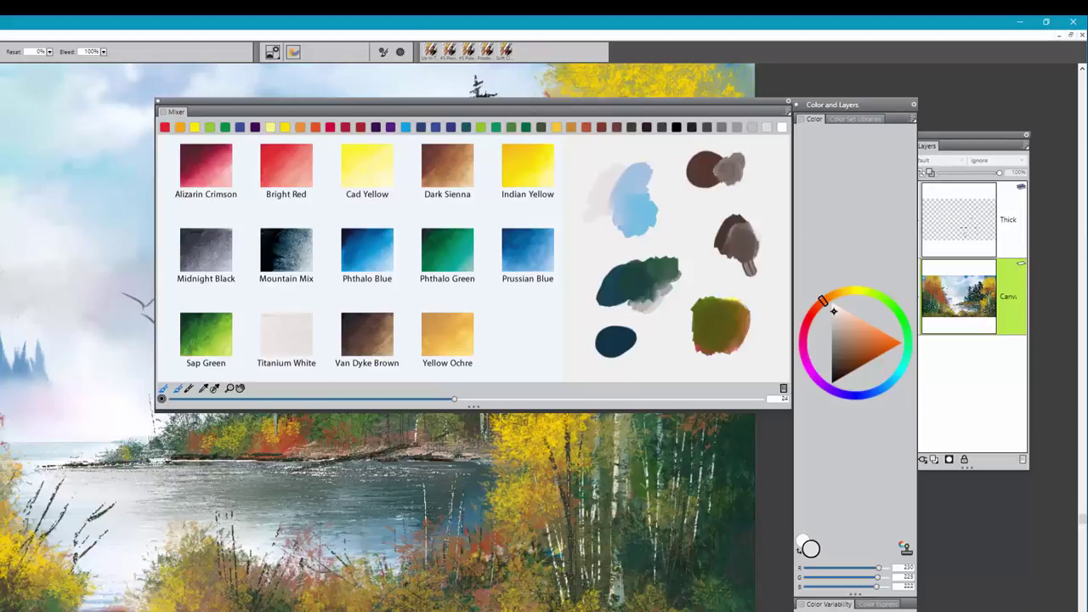
# Sample the darkest shade of Mountain Mix, apply it against the new brown swatch's free edge, and blend it into the brown
pyautogui.click(203, 388)
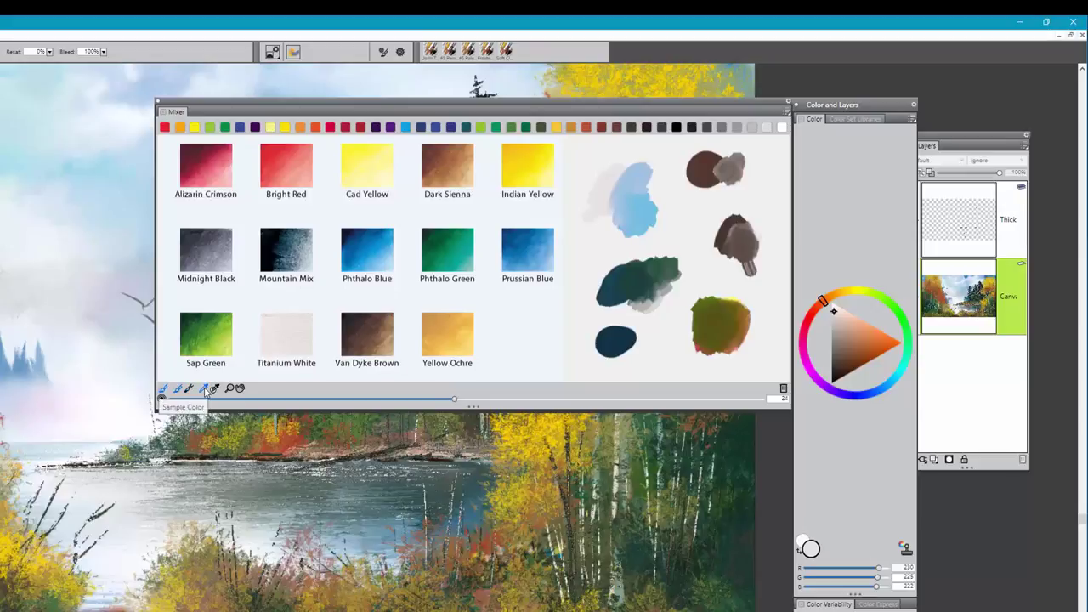
pyautogui.click(289, 249)
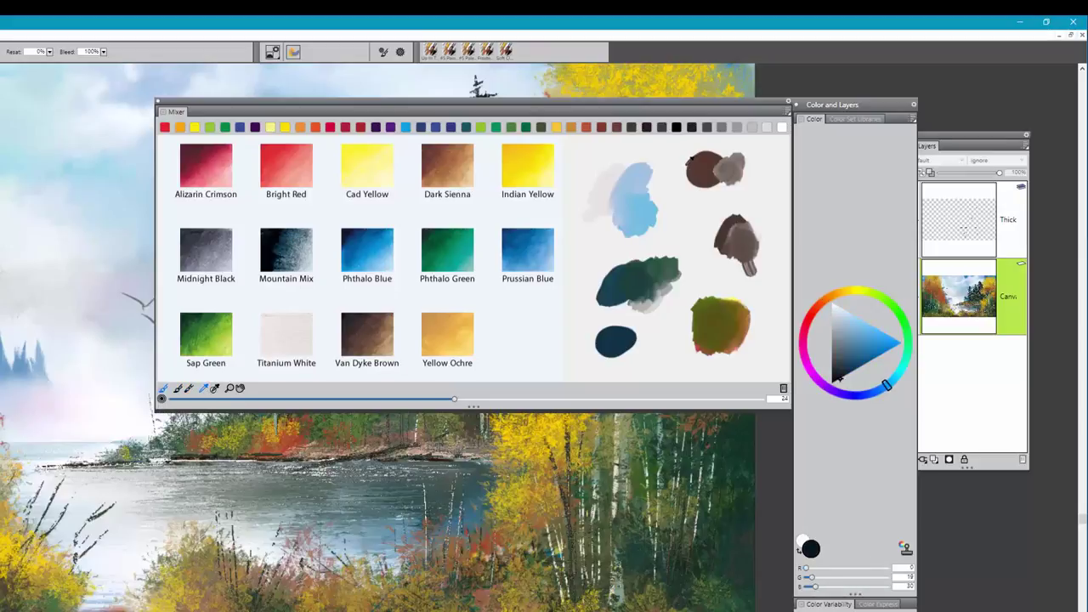
pyautogui.click(178, 388)
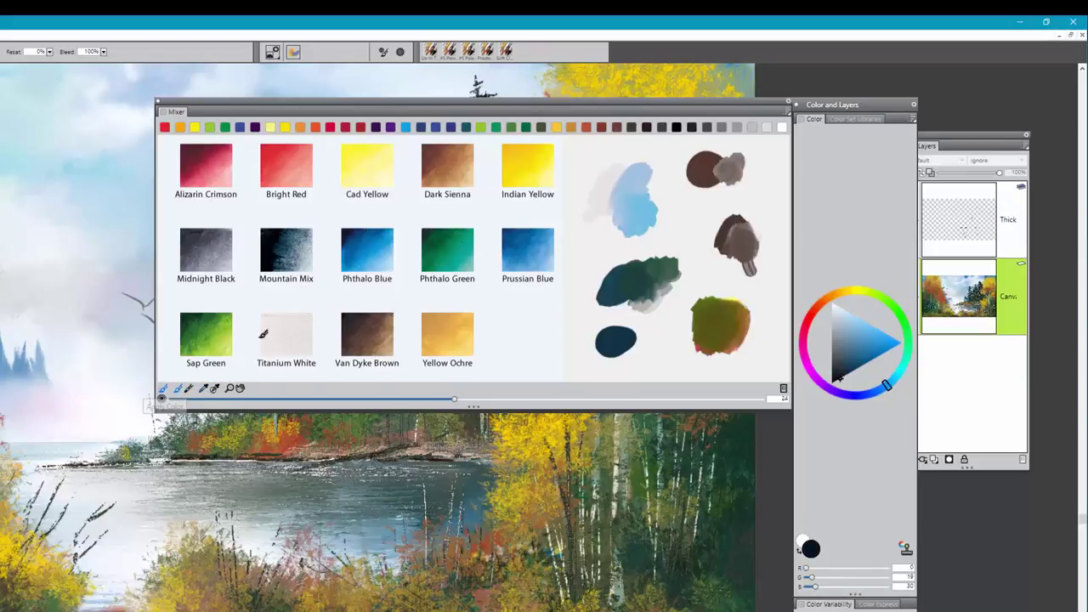
pyautogui.moveTo(677, 167)
pyautogui.mouseDown()
pyautogui.moveTo(680, 180)
pyautogui.moveTo(696, 176)
pyautogui.moveTo(669, 174)
pyautogui.moveTo(692, 151)
pyautogui.mouseUp()
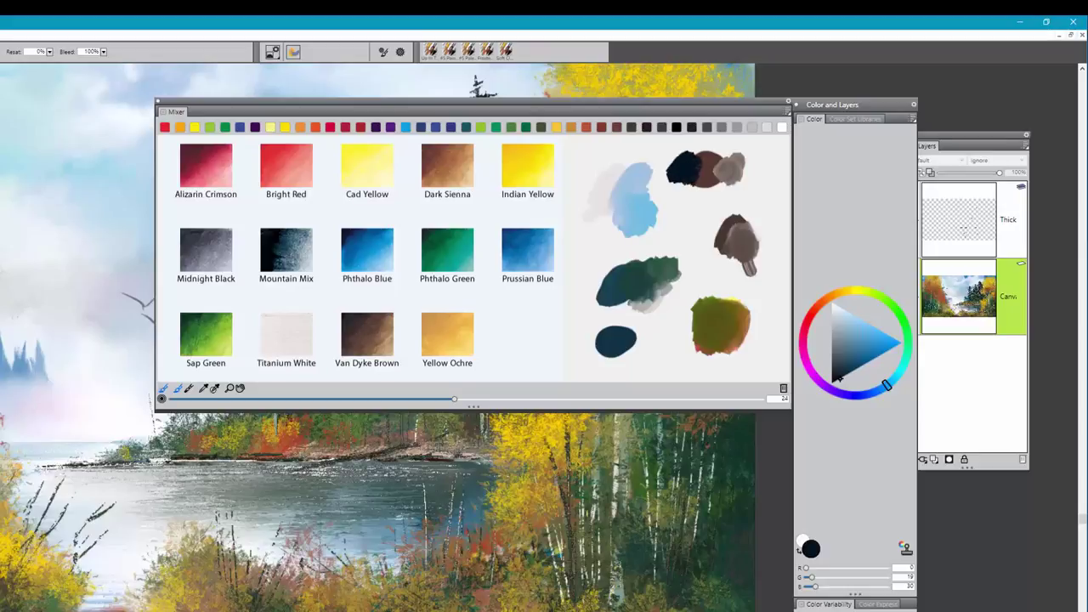
pyautogui.click(188, 389)
pyautogui.moveTo(695, 163)
pyautogui.mouseDown()
pyautogui.moveTo(680, 162)
pyautogui.moveTo(669, 177)
pyautogui.mouseUp()
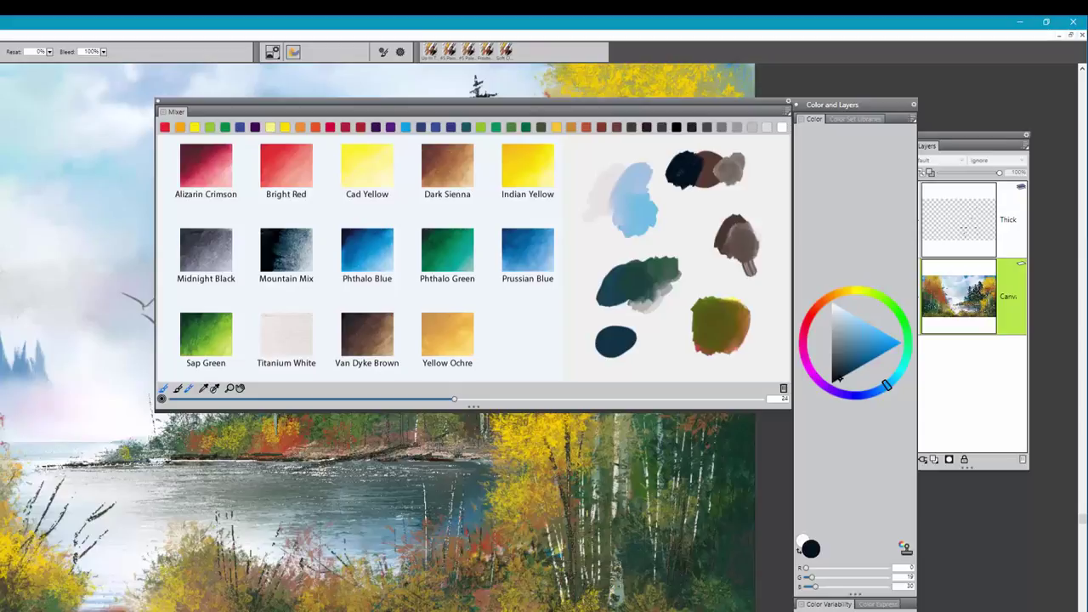